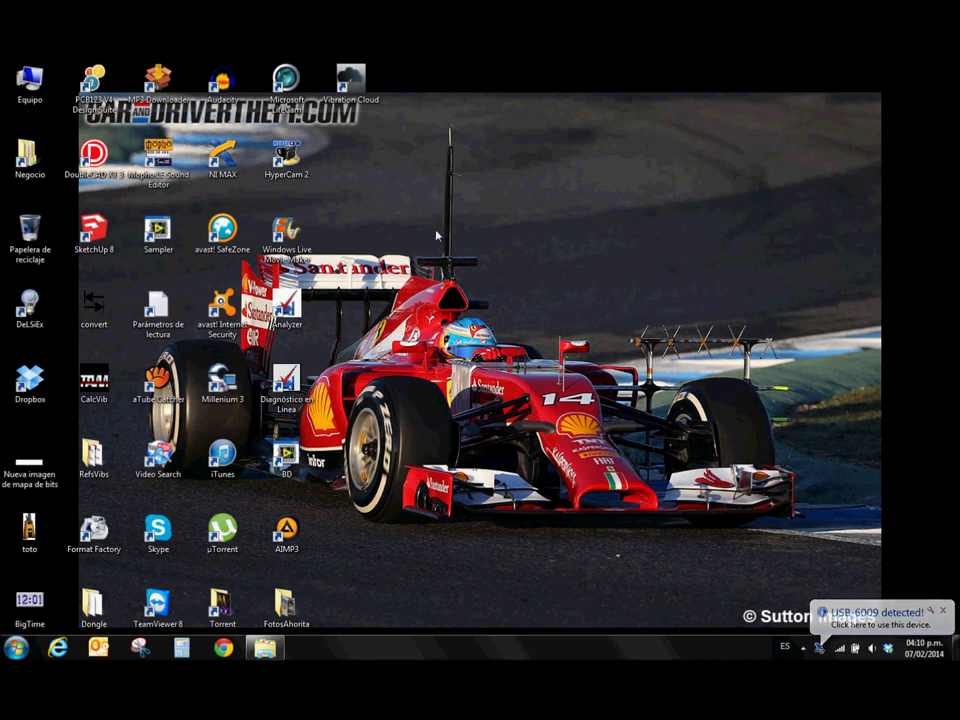
Launch Vibration Cloud and open a new measurement report named "Prueba de laboratorio", acknowledging the machine selection notice
double_click(362, 88)
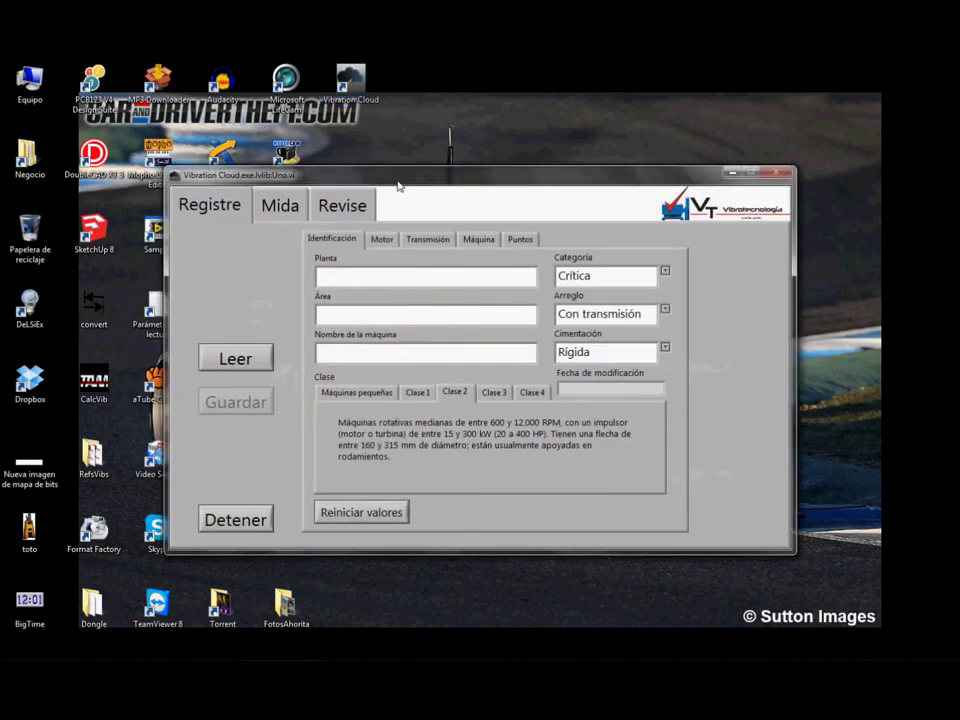
left_click(286, 205)
left_click(375, 249)
type("P")
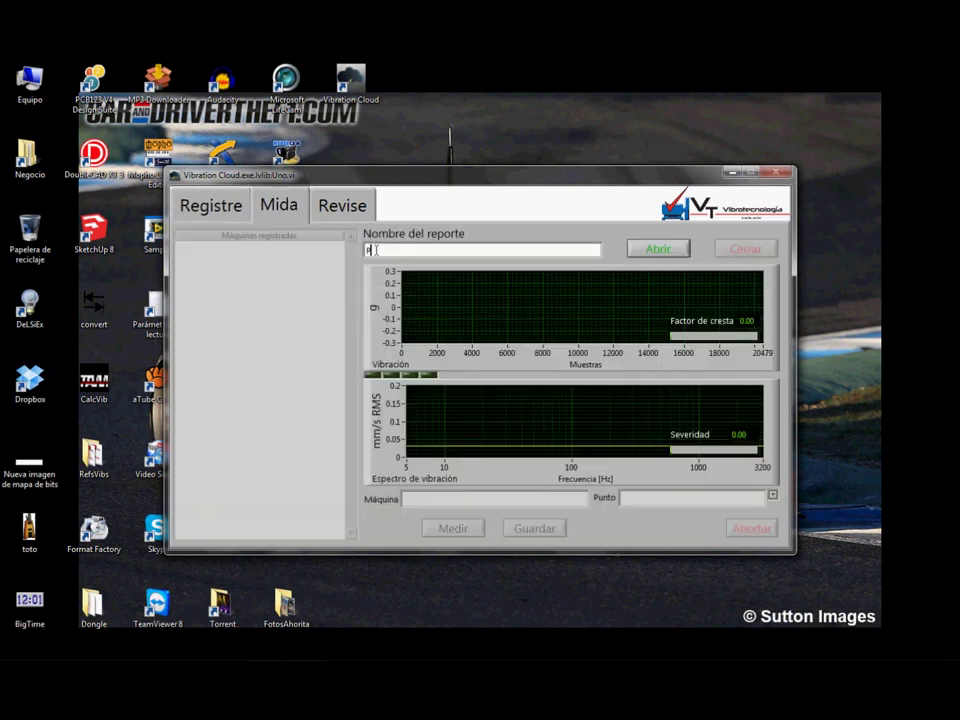
type("rueba de laboratorio")
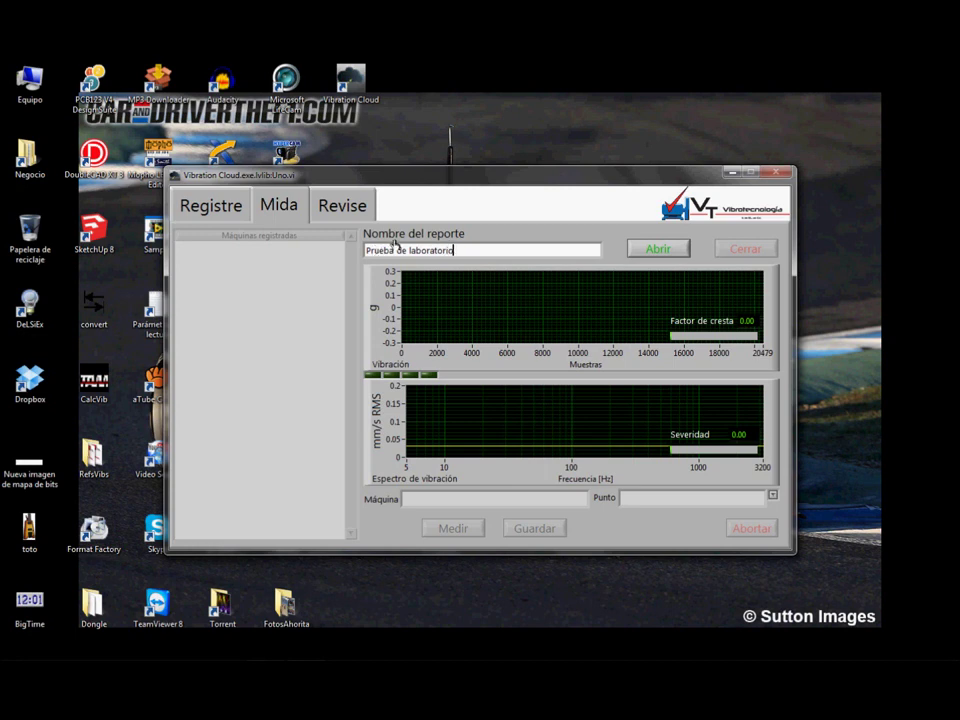
left_click(652, 252)
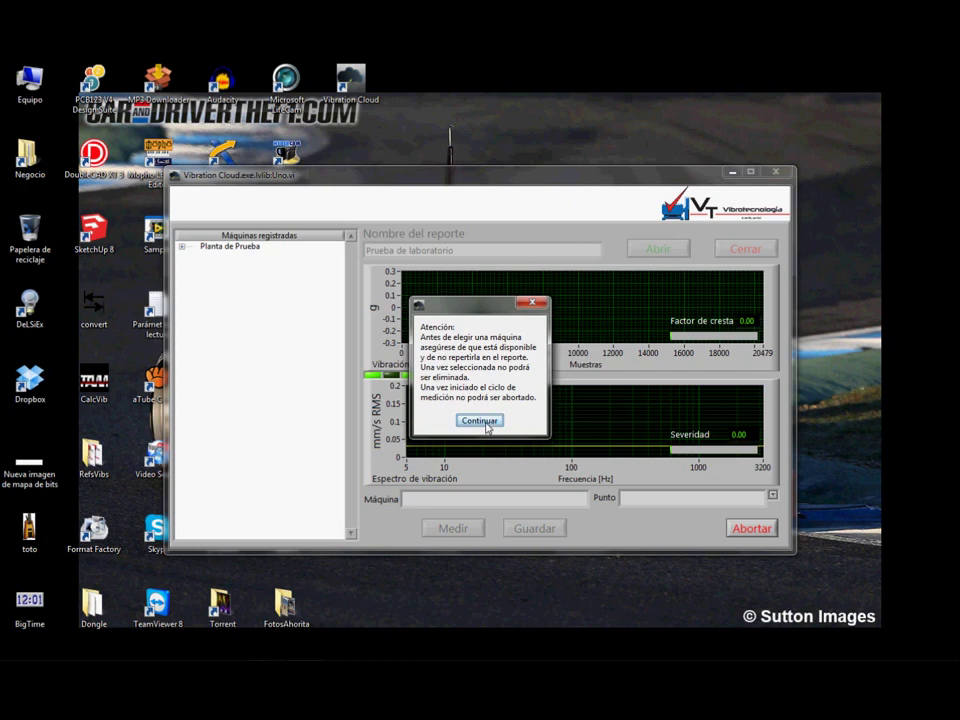
left_click(480, 421)
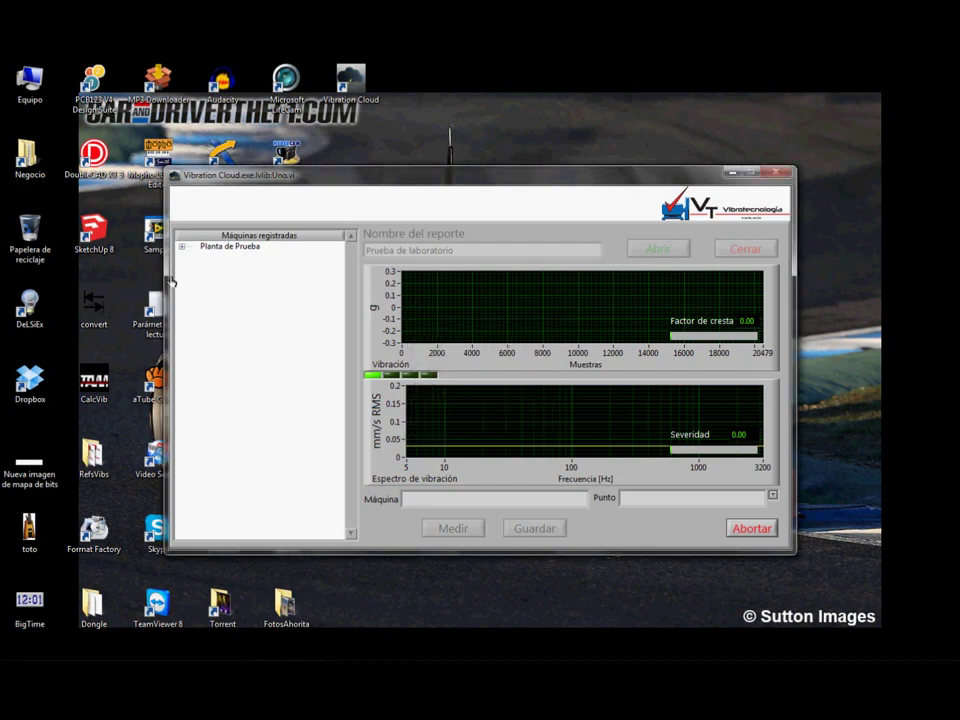
Measure the vibration of Máquina de Prueba in Área de Prueba at the Horizontal Motor Cople point and save the reading
left_click(182, 247)
left_click(193, 257)
left_click(202, 268)
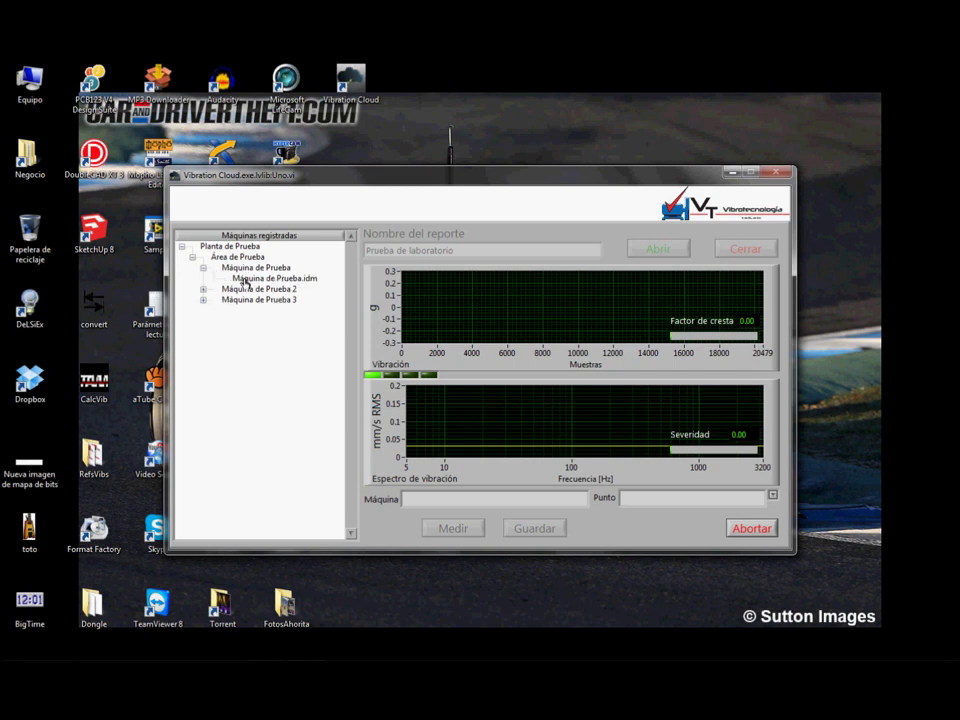
double_click(298, 285)
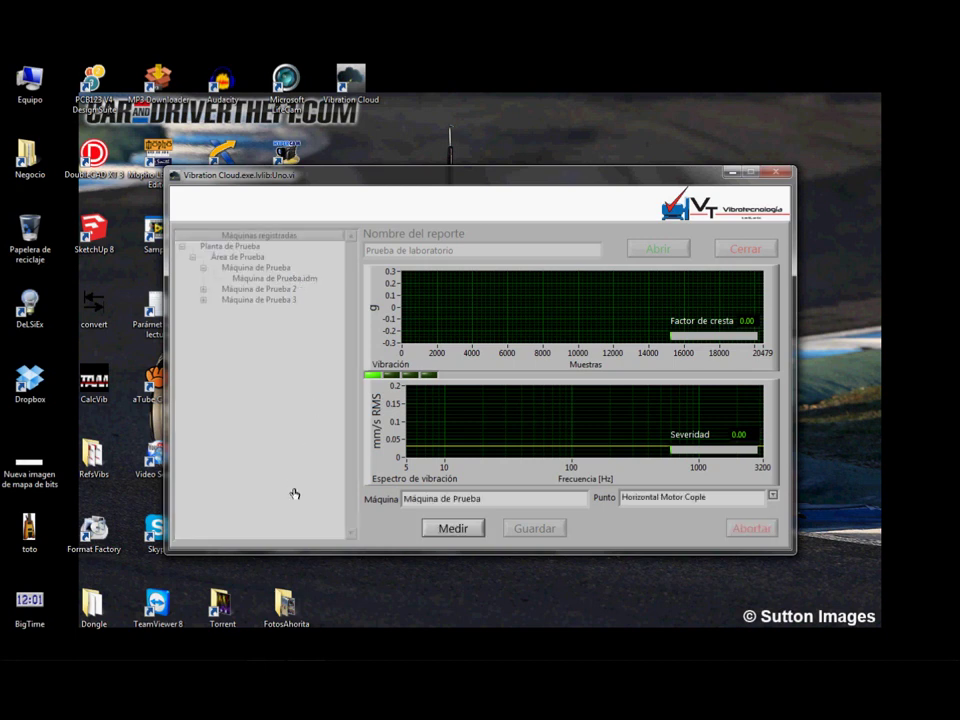
left_click(451, 530)
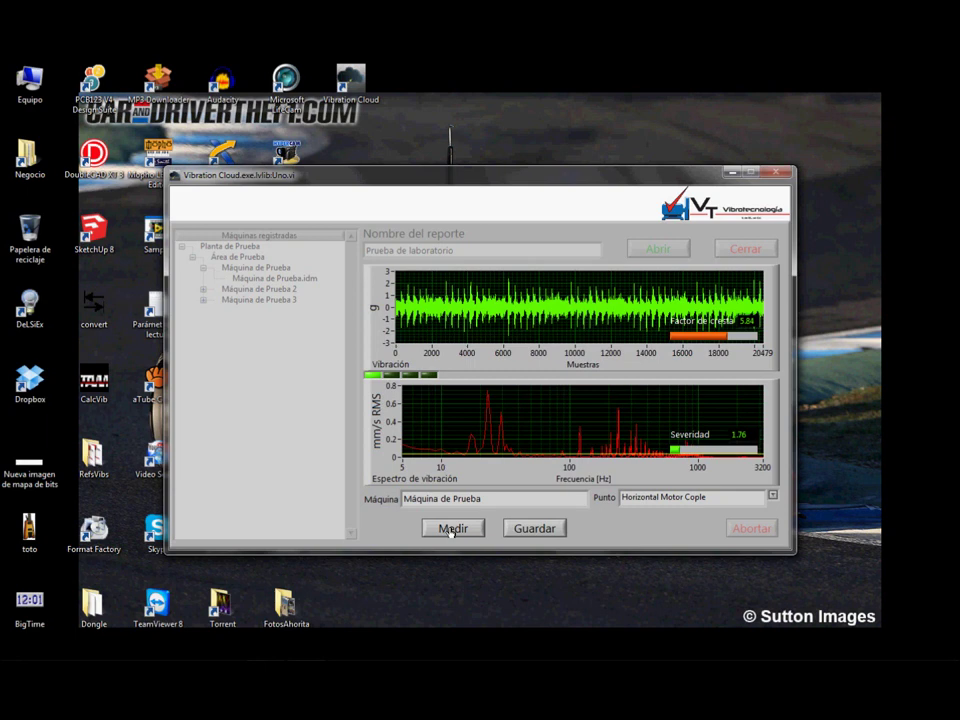
left_click(531, 529)
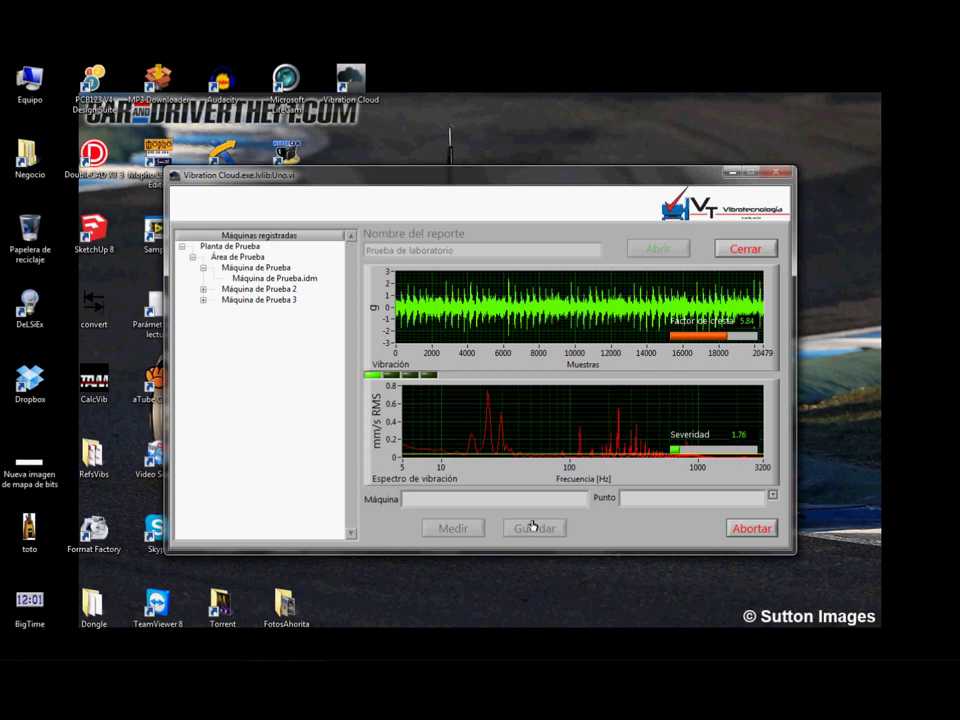
Measure the vibration of Máquina de Prueba 2 at the Horizontal Motor Cople point and save the reading
left_click(203, 268)
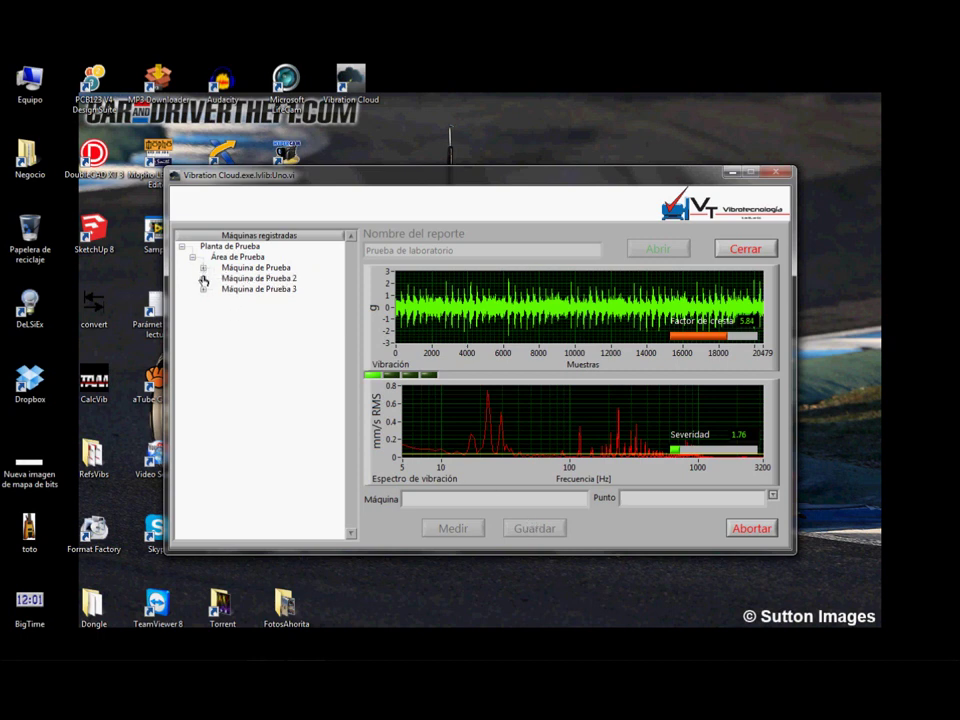
left_click(203, 279)
double_click(248, 290)
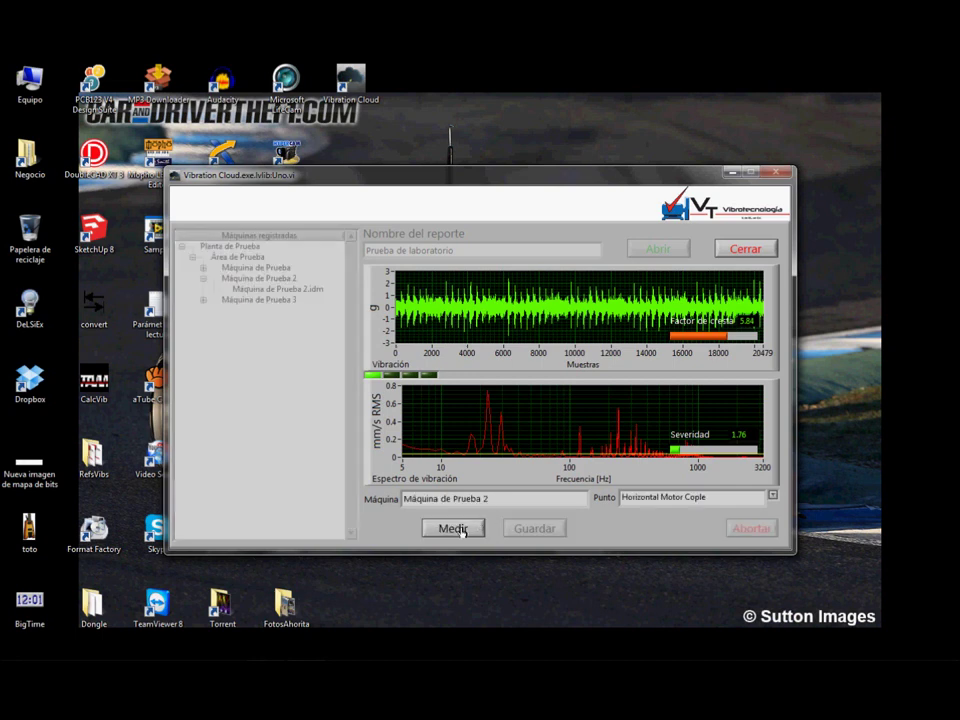
left_click(460, 528)
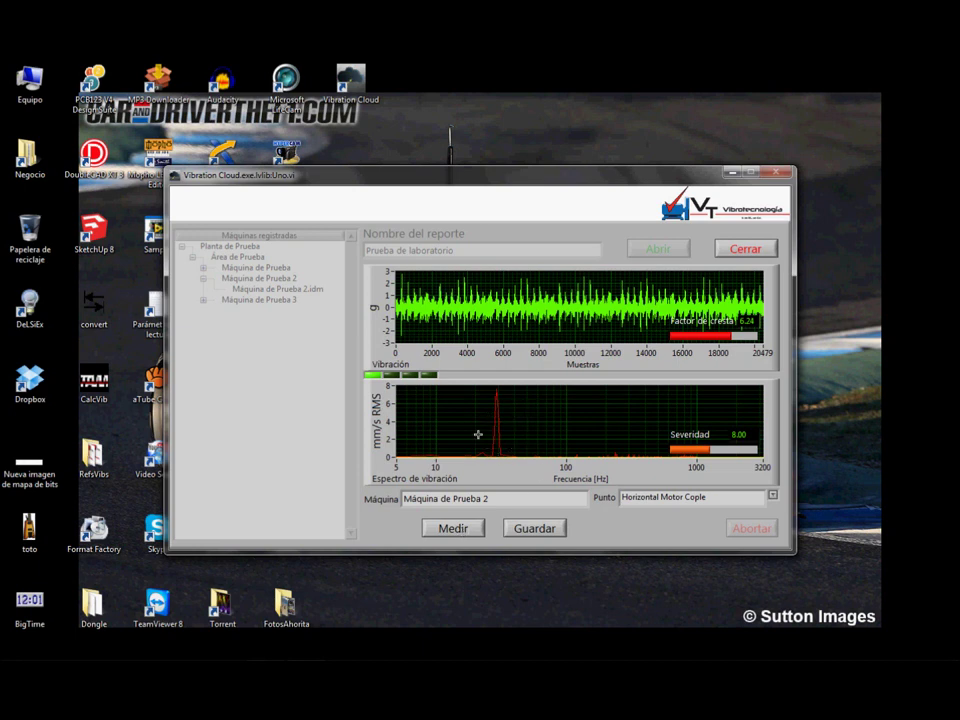
left_click(534, 528)
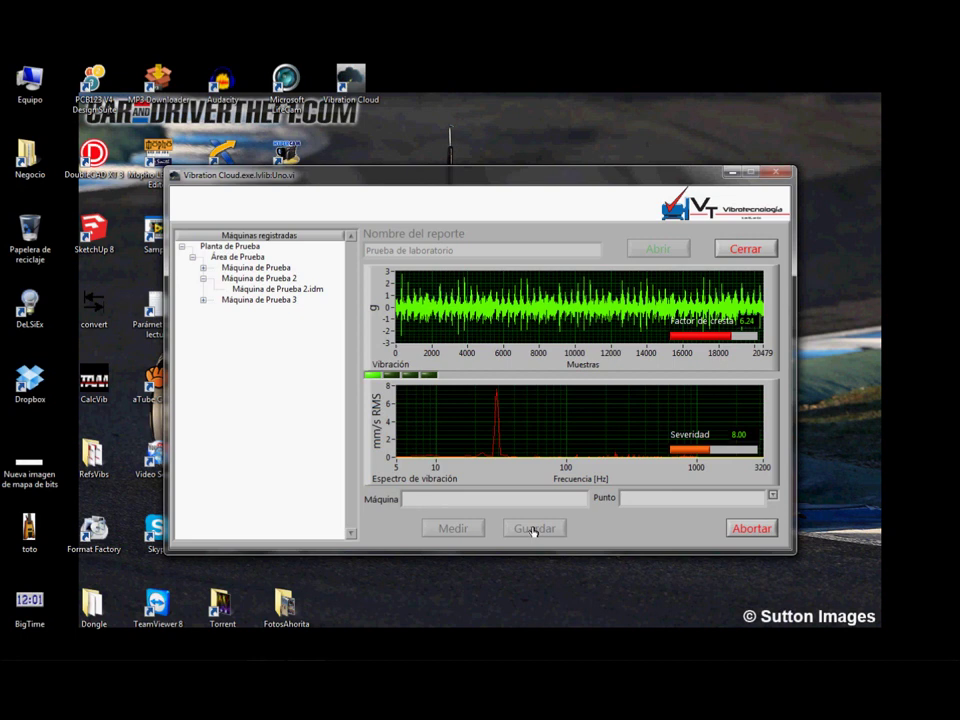
Measure and save the Horizontal Motor Cople vibration of Máquina de Prueba 3, and close the report
left_click(203, 279)
left_click(203, 290)
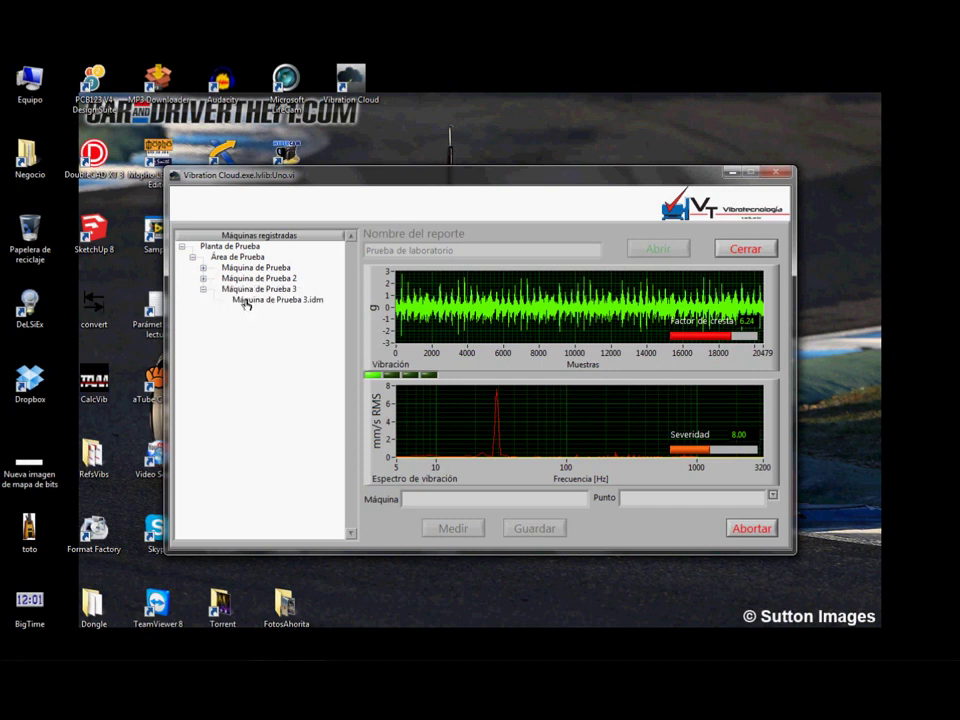
double_click(245, 301)
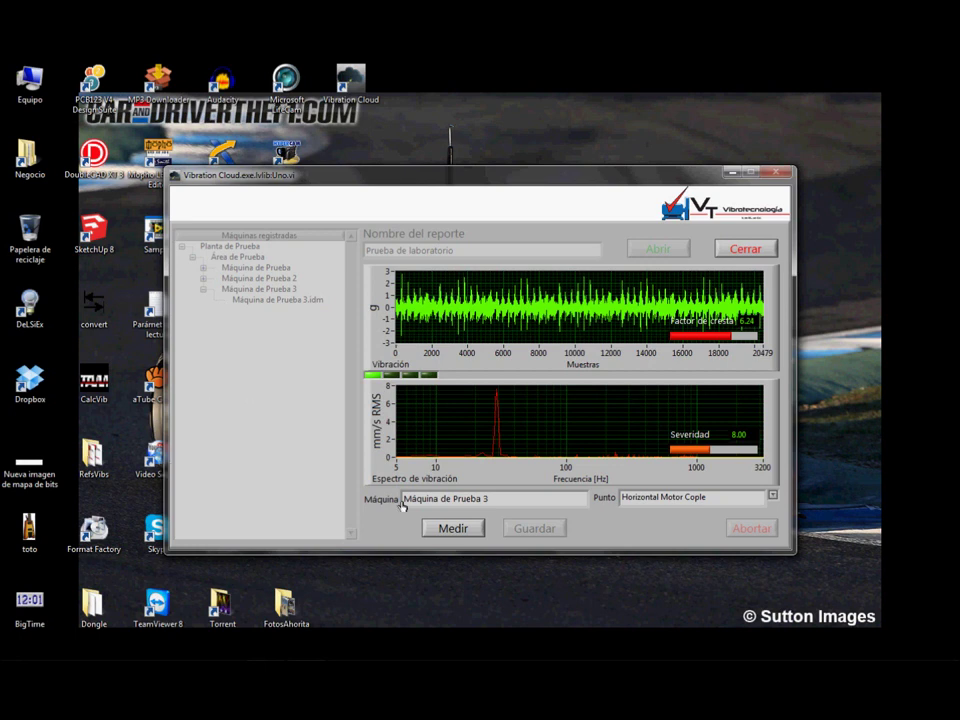
left_click(455, 528)
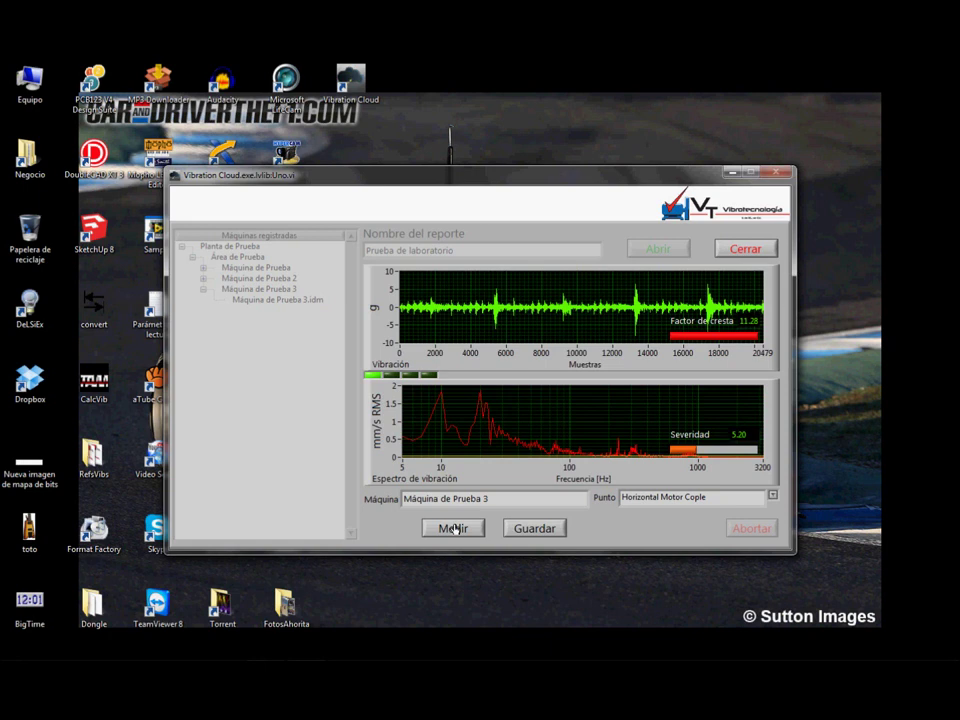
left_click(534, 529)
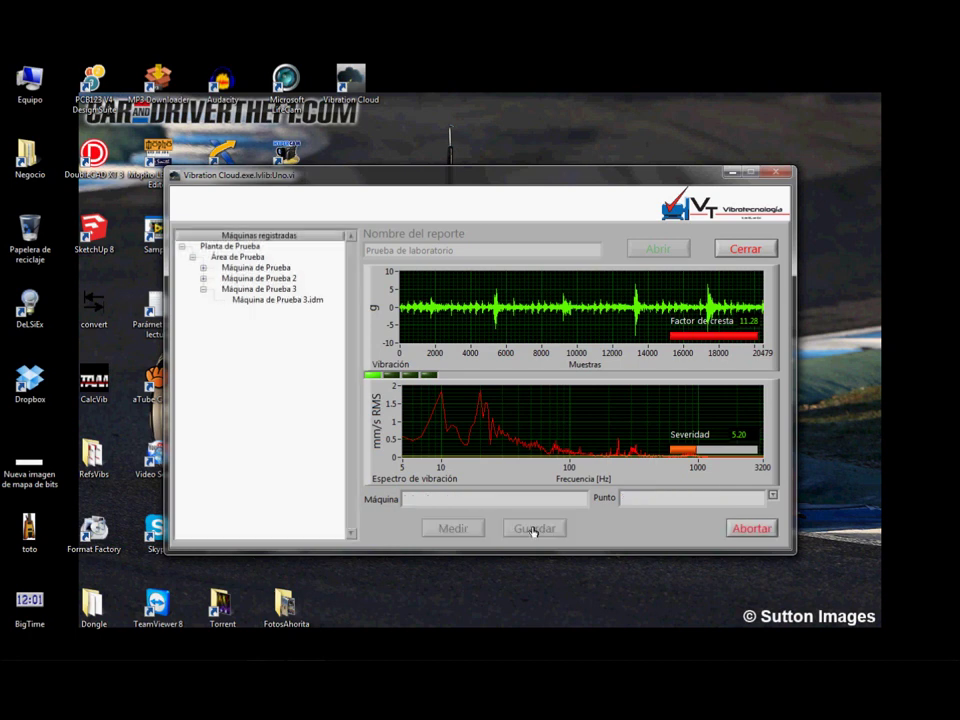
left_click(203, 290)
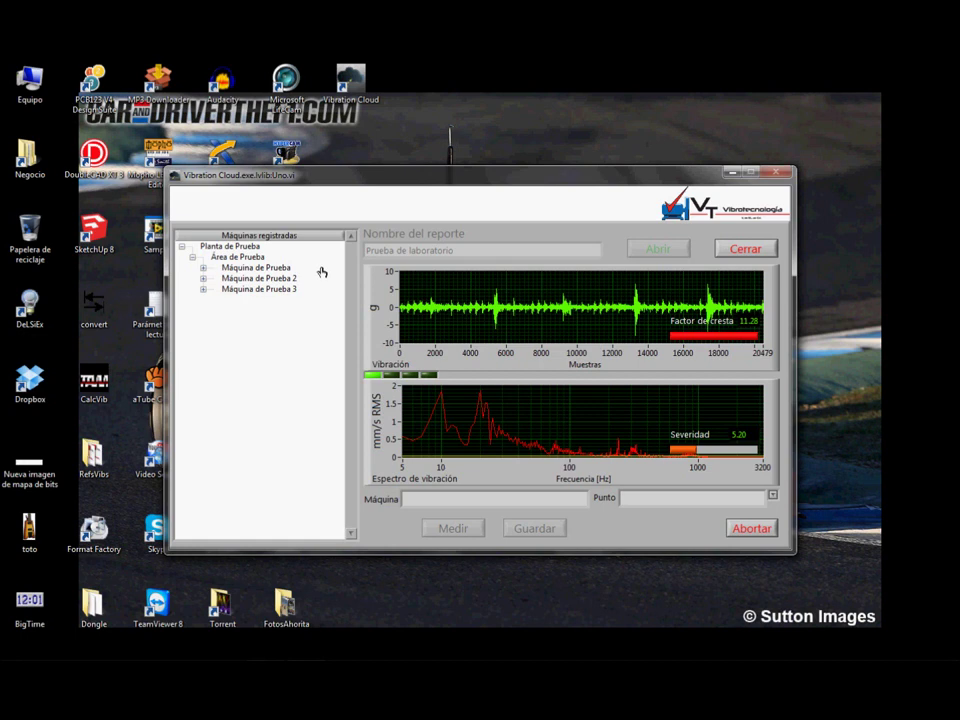
left_click(739, 256)
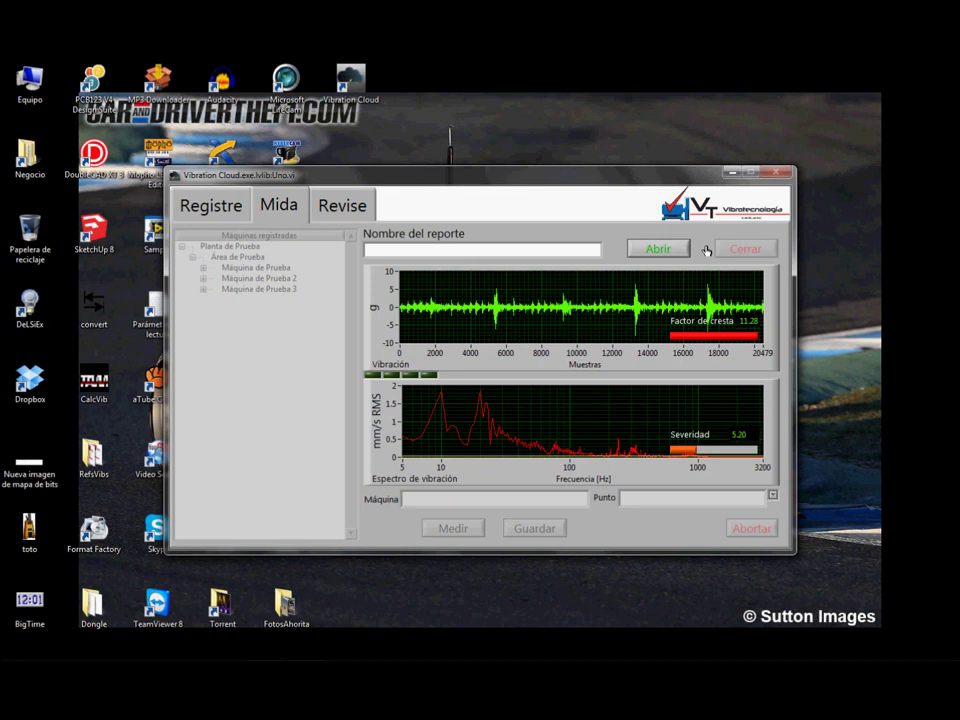
Open the saved report "Prueba de laboratorio_07-febrero-2014_16-10" for review
mouse_move(925, 652)
left_click(341, 204)
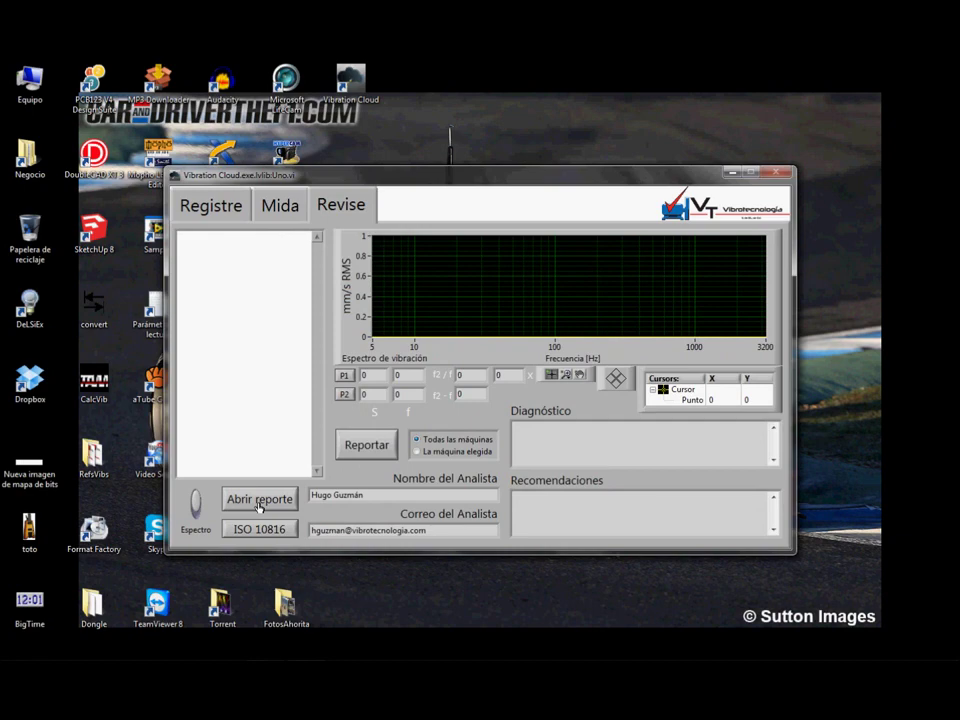
left_click(258, 500)
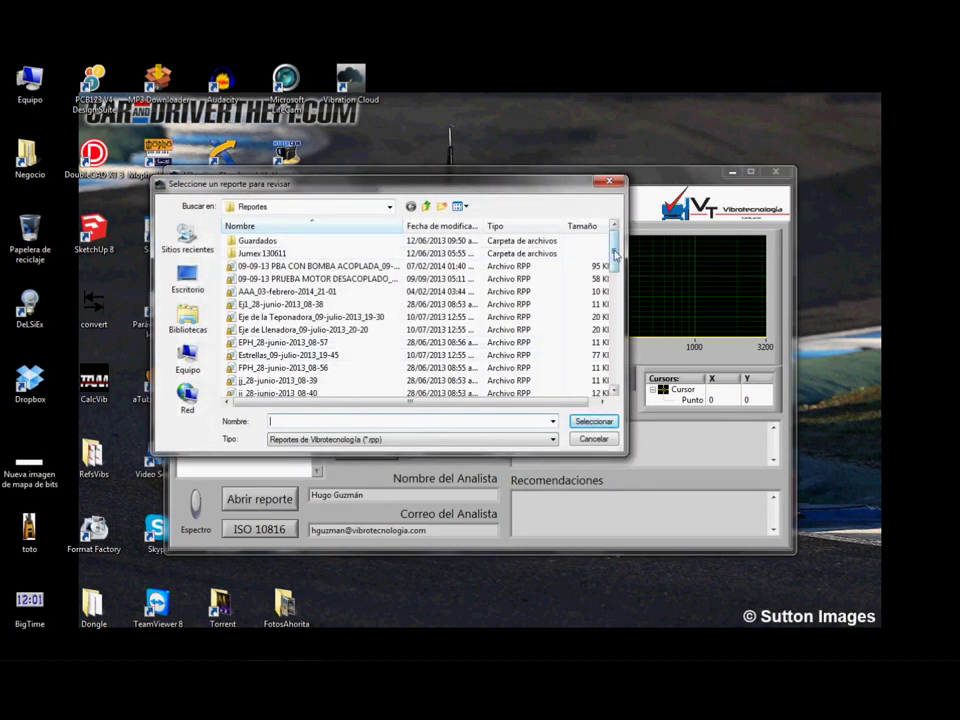
left_click_drag(616, 256, 619, 322)
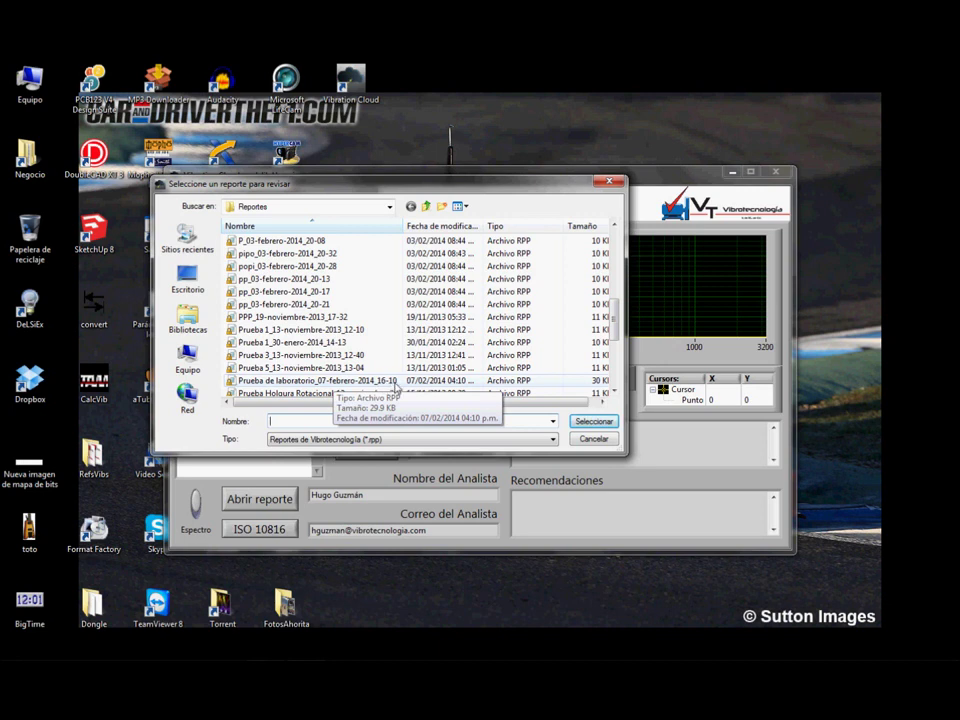
double_click(386, 381)
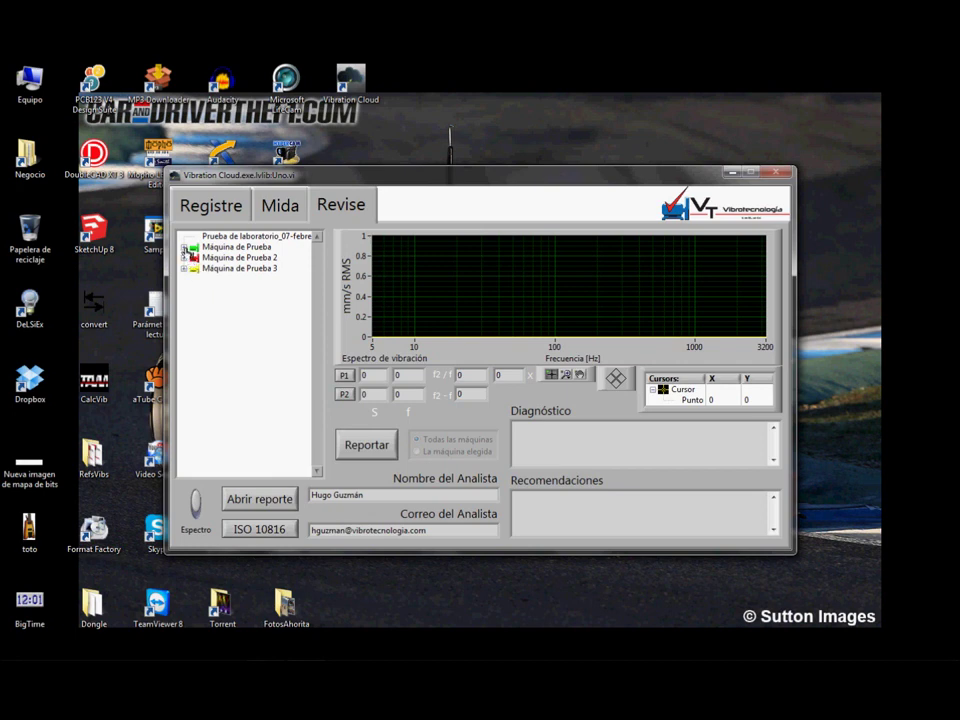
Place the cursor on the highest peak, about 23 Hz, of Máquina de Prueba's Horizontal Motor Cople spectrum and consult the ISO 10816 chart
left_click(183, 247)
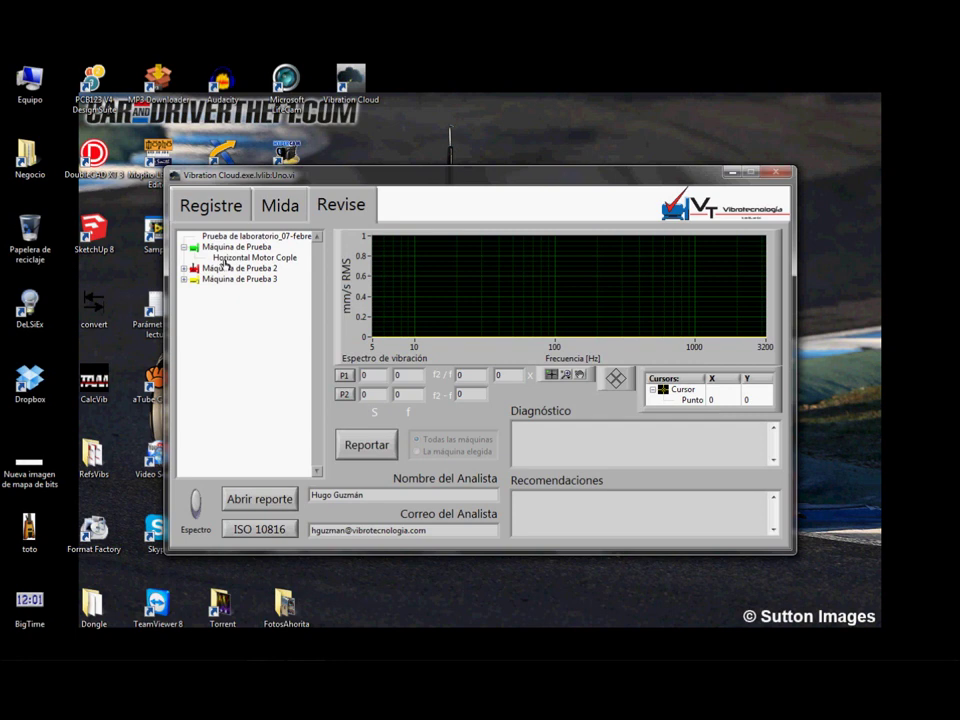
left_click(224, 260)
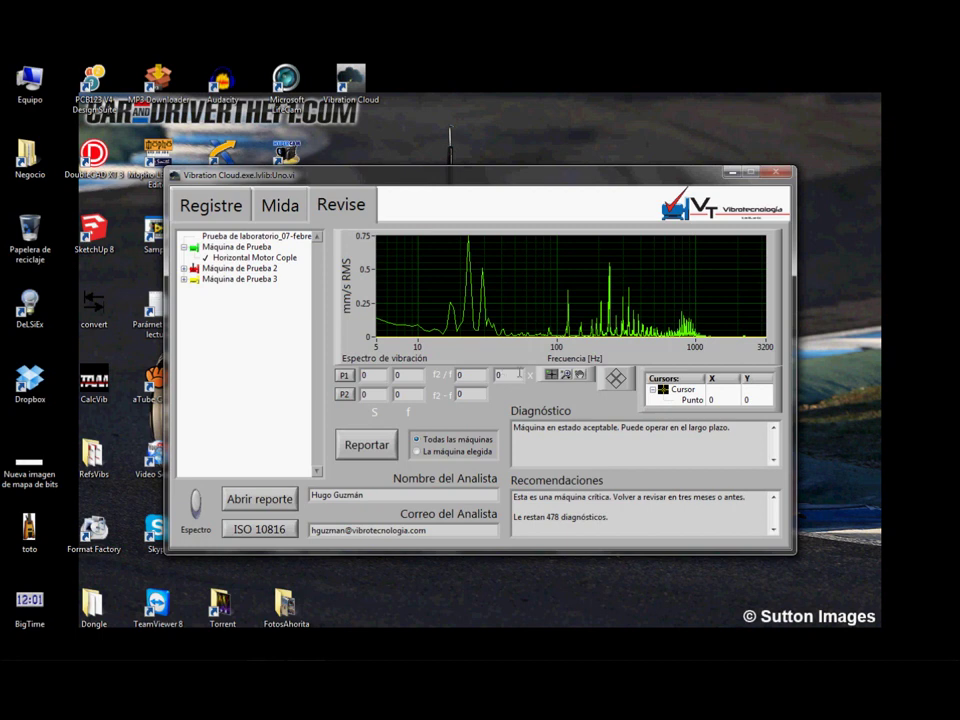
left_click(617, 378)
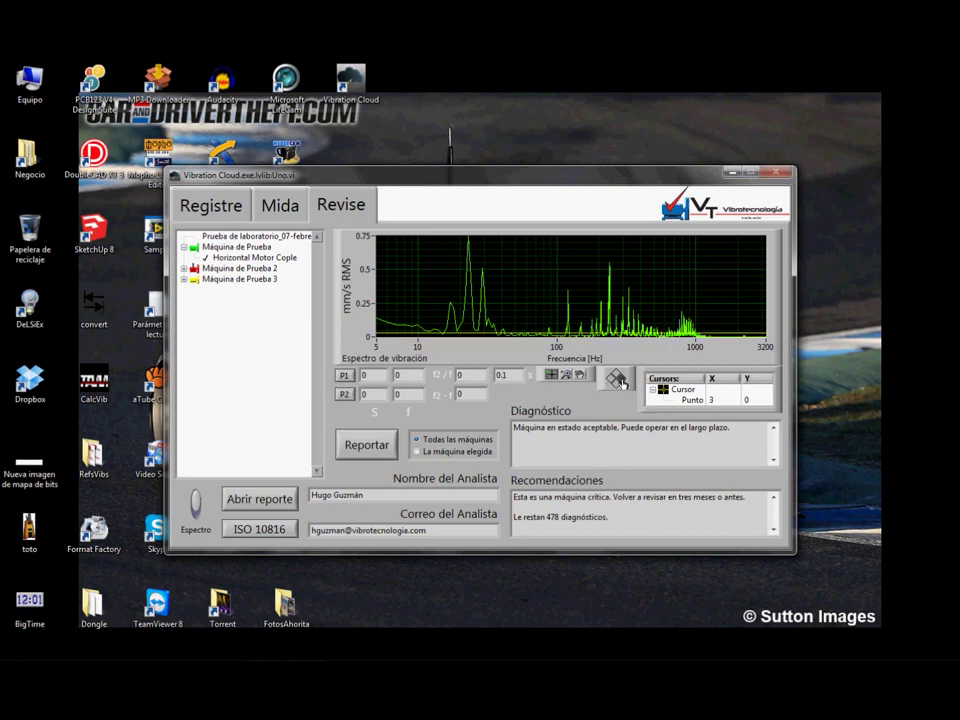
left_click_drag(404, 290, 466, 258)
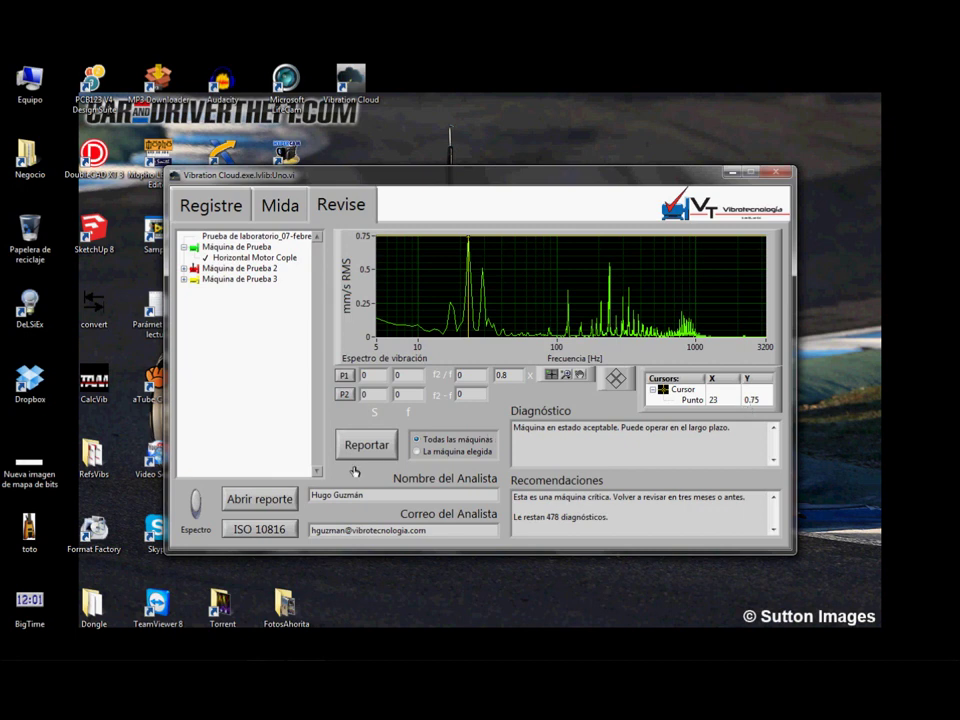
left_click(280, 535)
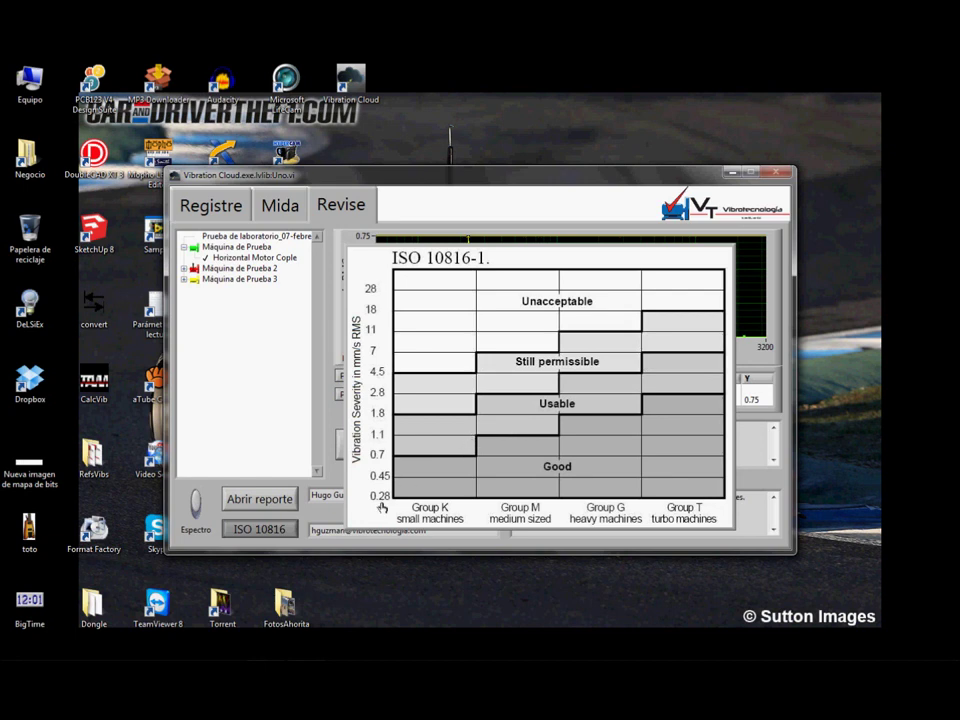
left_click(279, 532)
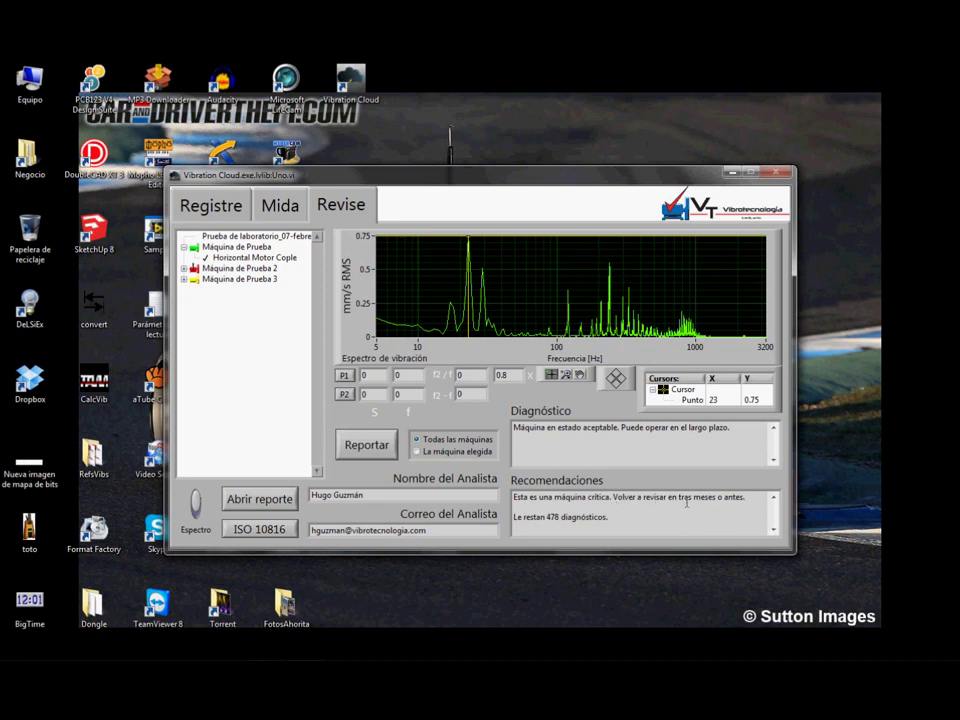
Place the cursor on the main peak, about 29 Hz, of Máquina de Prueba 2's Horizontal Motor Cople spectrum and consult the ISO 10816 chart
left_click(182, 248)
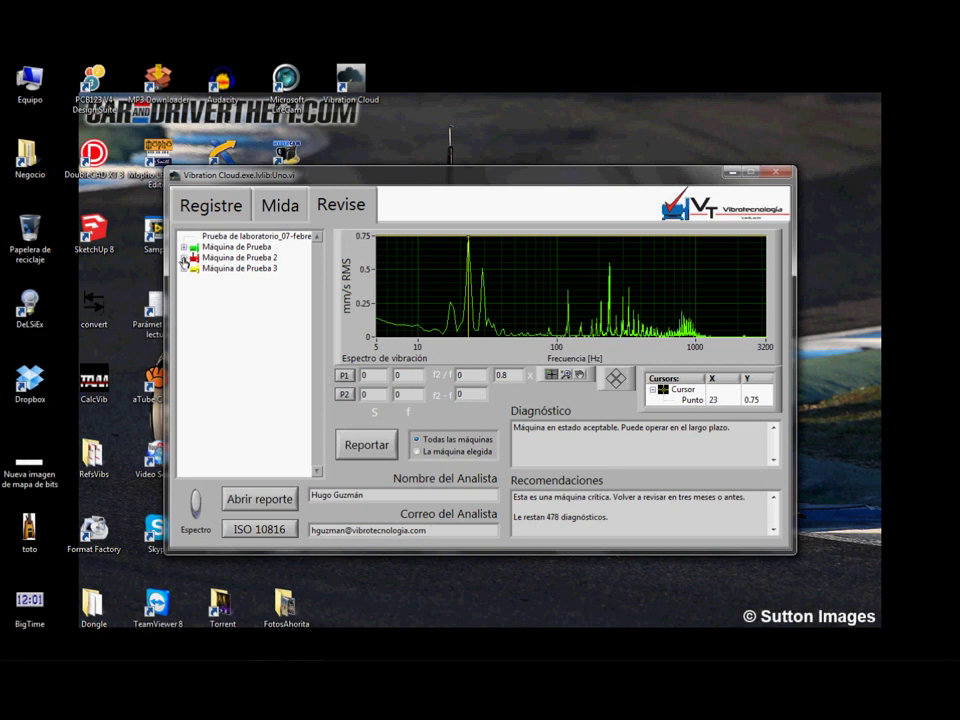
left_click(183, 258)
left_click(228, 268)
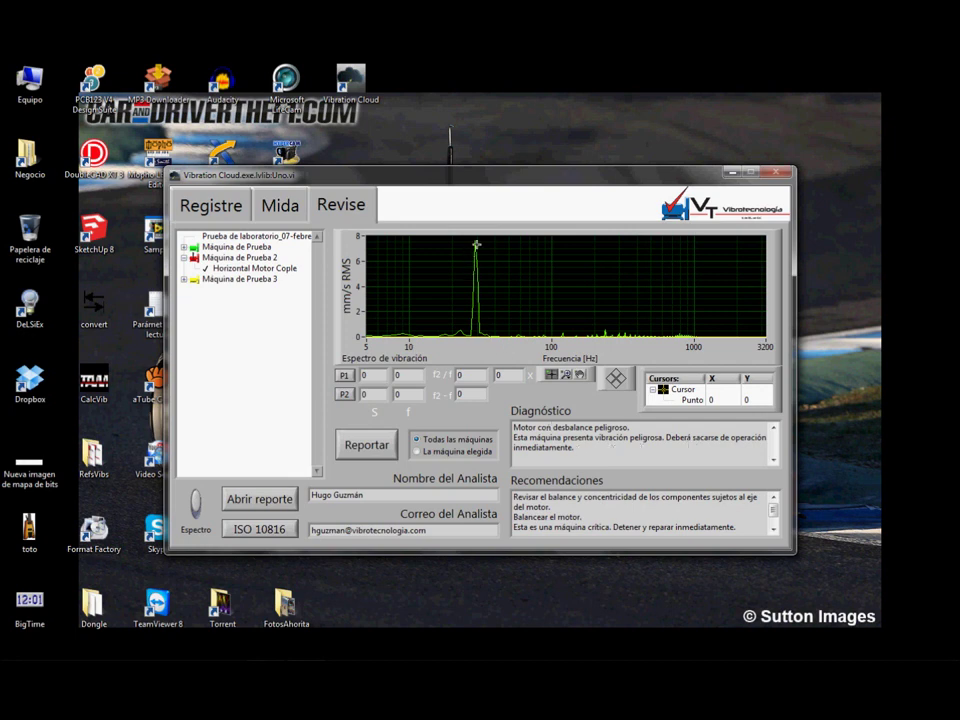
left_click(619, 383)
left_click_drag(370, 334, 474, 306)
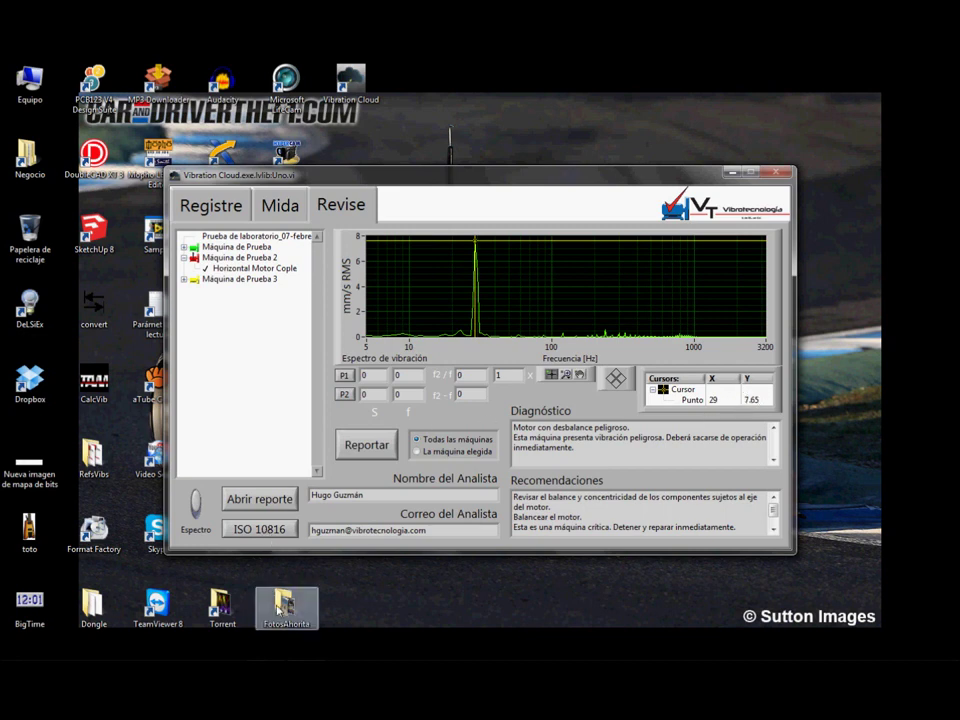
left_click(252, 532)
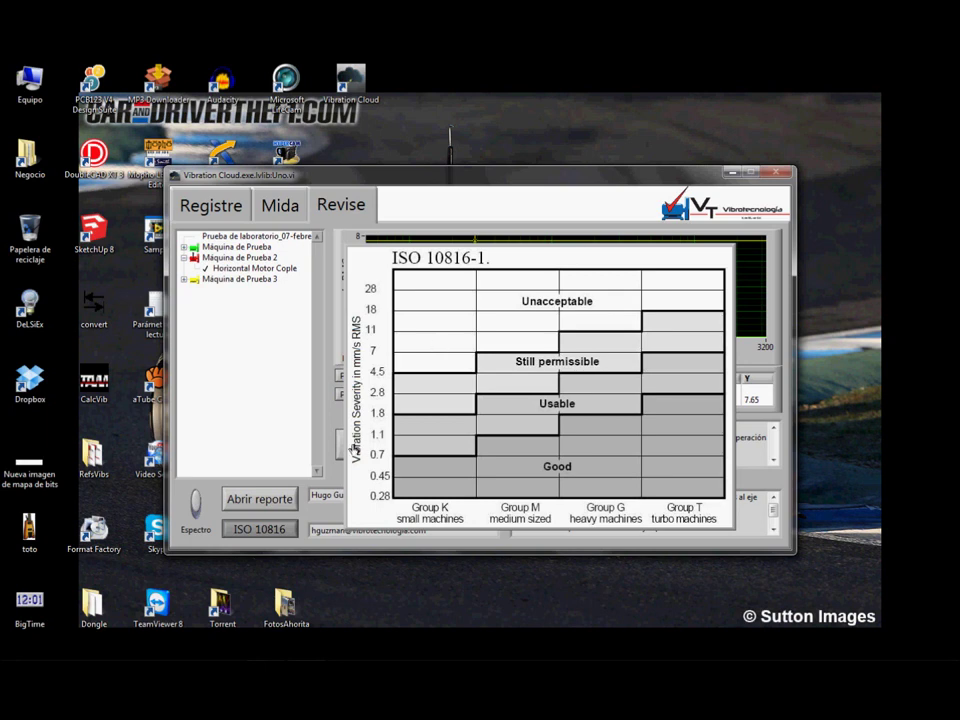
left_click(281, 536)
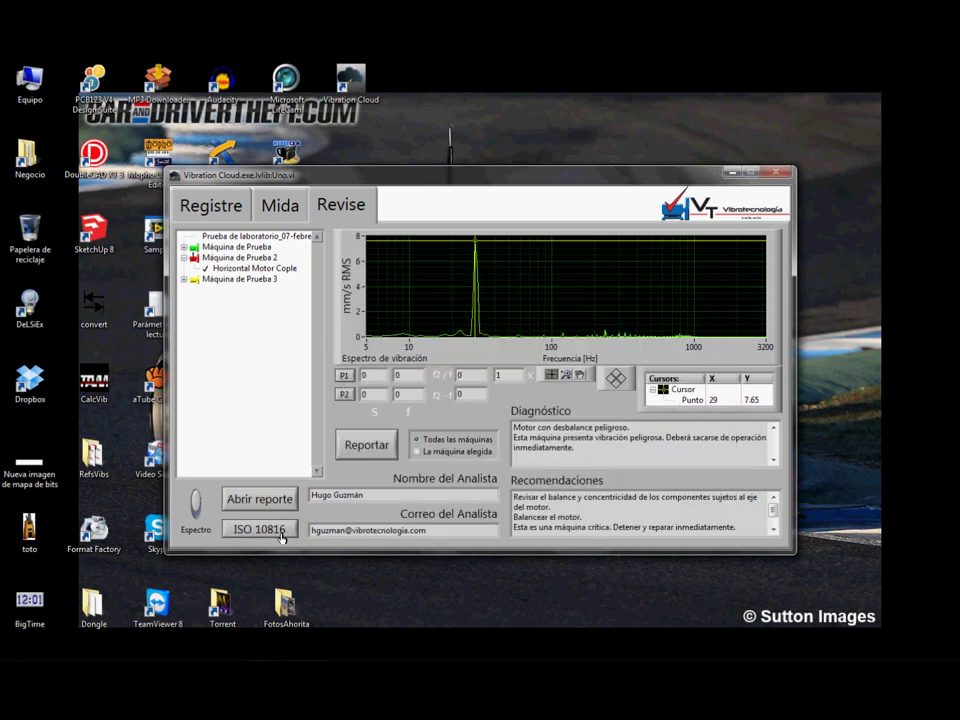
left_click(183, 258)
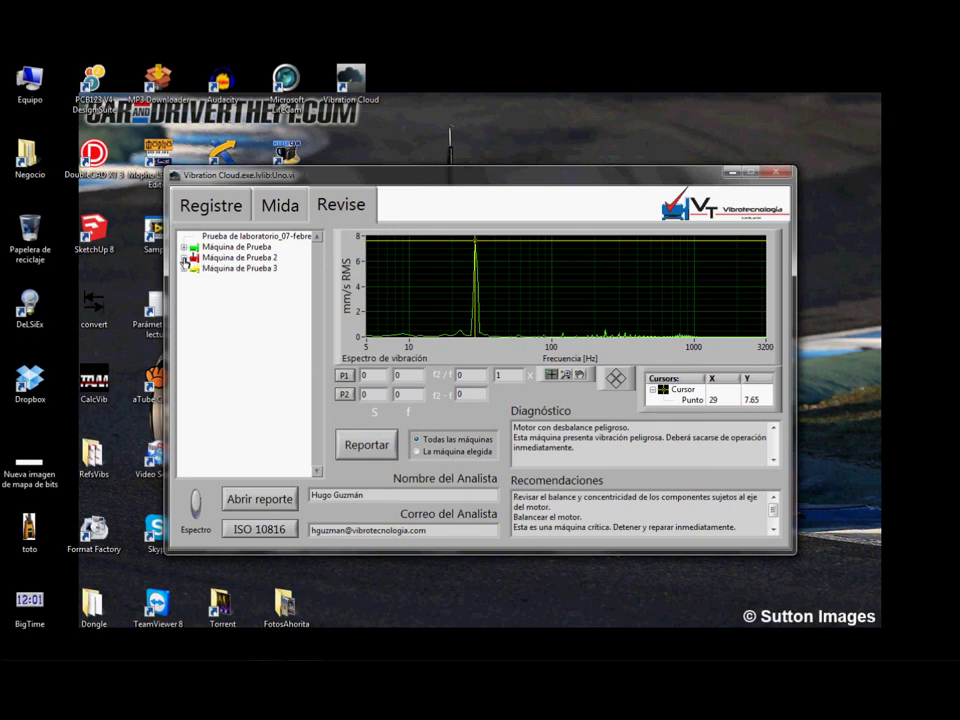
Examine Máquina de Prueba 3's Horizontal Motor Cople spectrum with the cursor at about 30 Hz and read through its full diagnosis
left_click(183, 269)
left_click(224, 282)
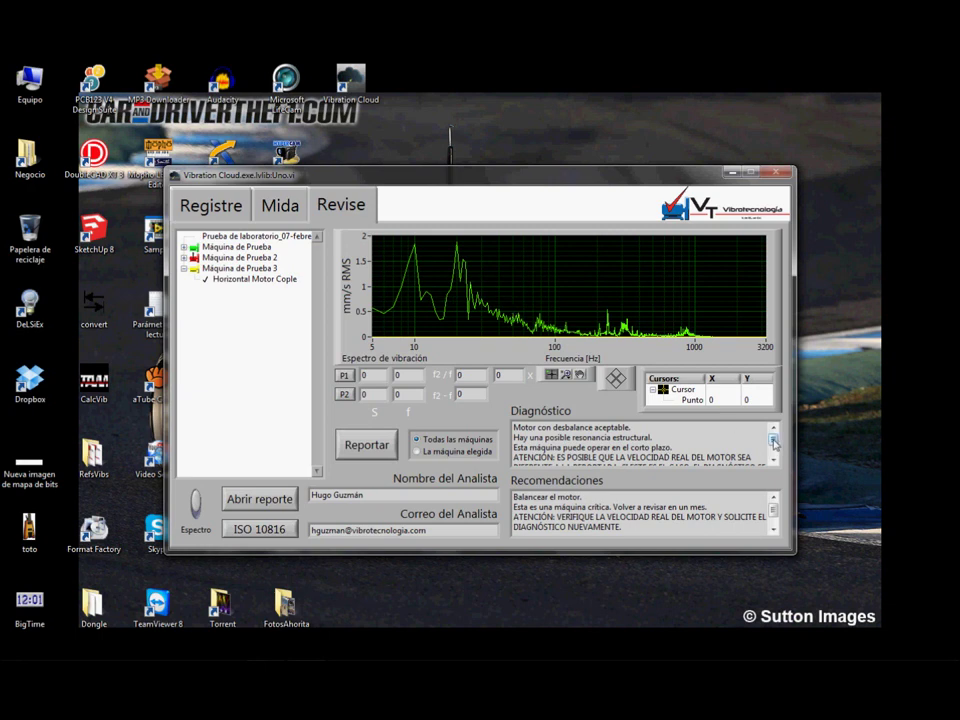
scroll(774, 444, "down", 1)
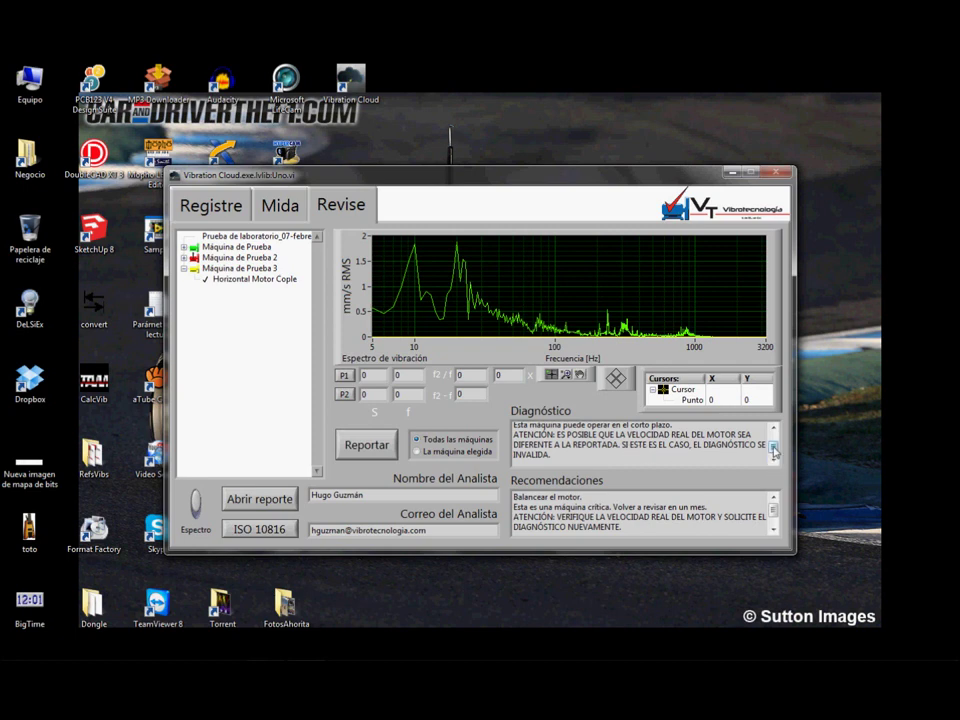
scroll(774, 447, "up", 1)
scroll(774, 447, "up", 1)
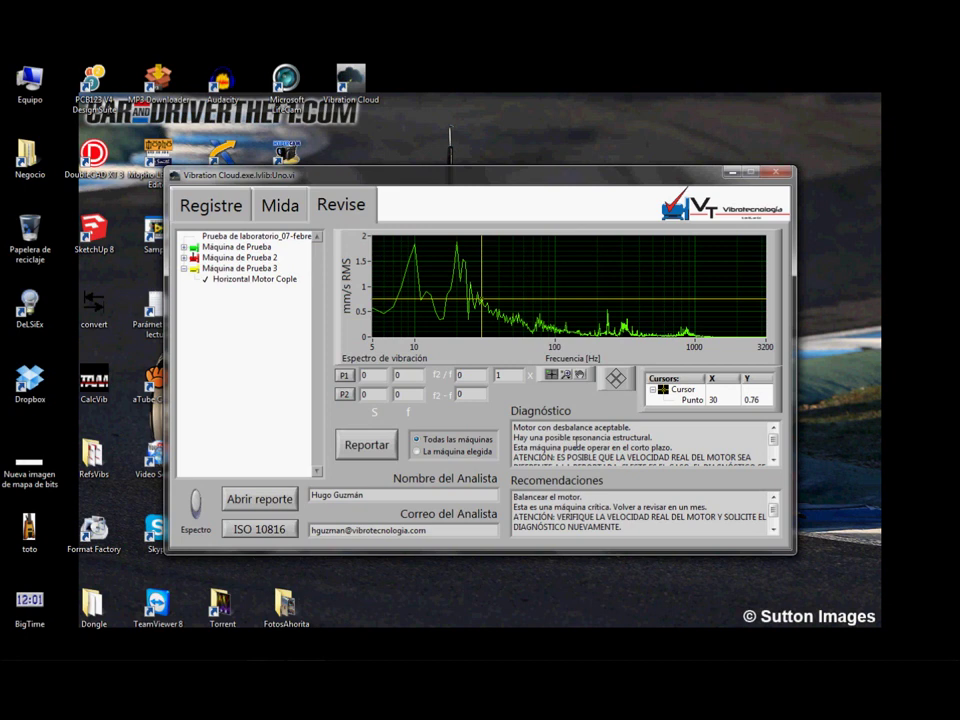
left_click(183, 269)
Generate the Word report covering all machines and review its list of inspected equipment
left_click(367, 446)
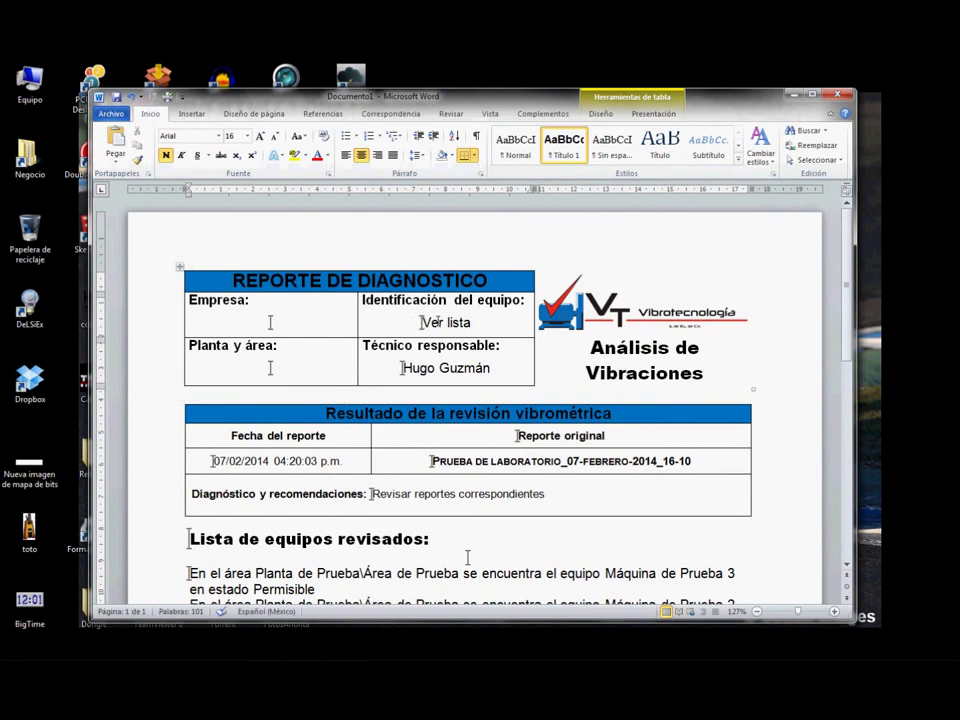
left_click(283, 325)
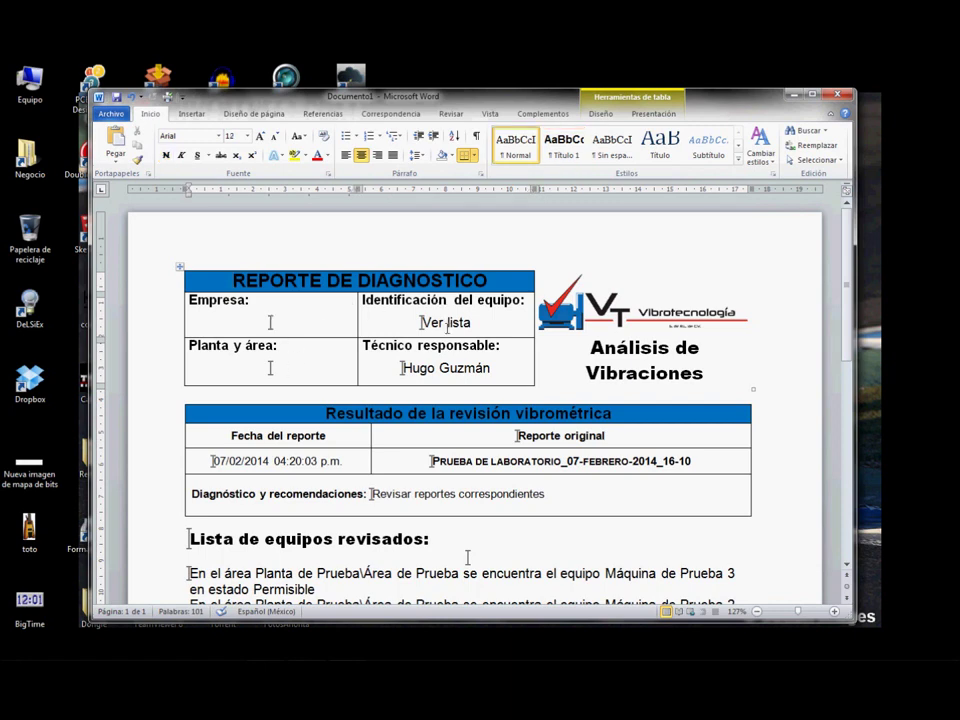
left_click_drag(847, 275, 850, 318)
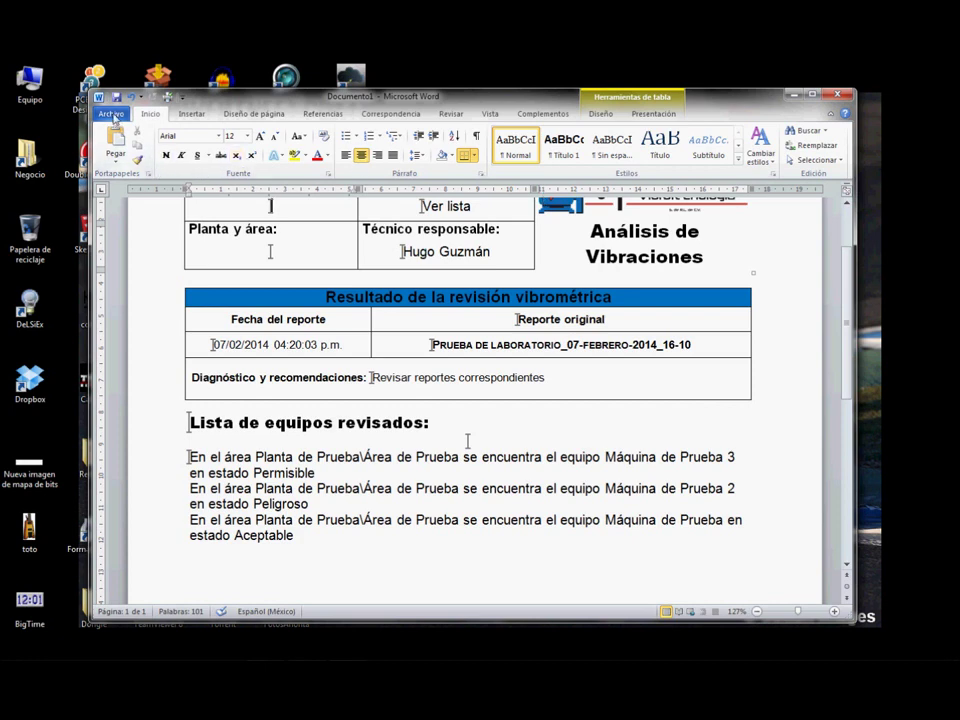
Save the general report as "REPORTE DE DIAGNOSTICO GENERAL" and close it, leaving the template changes unsaved
left_click(111, 114)
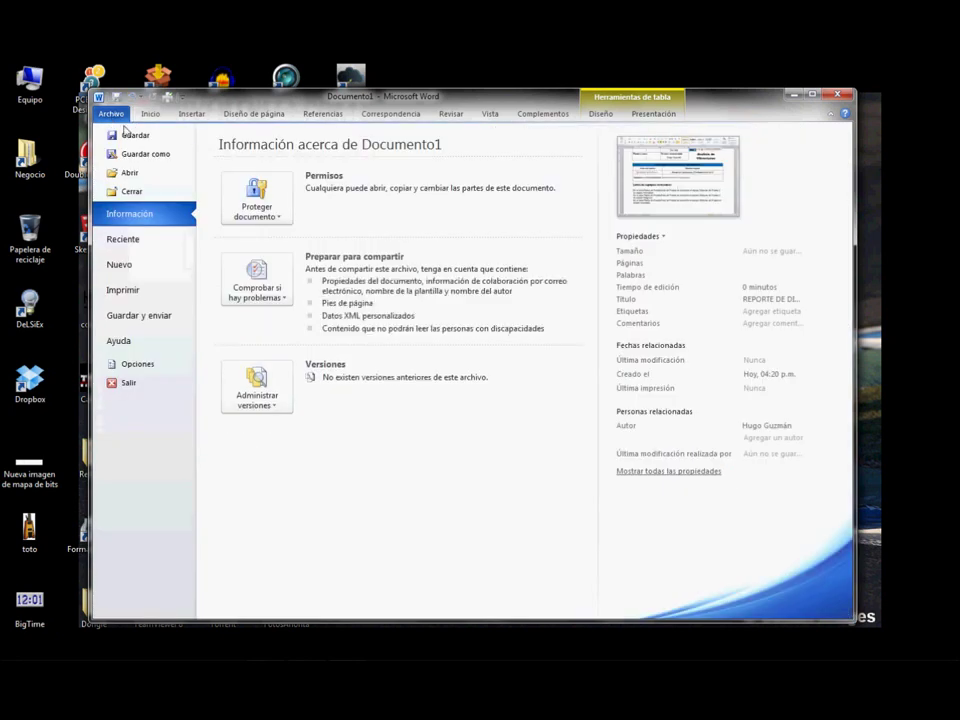
left_click(142, 157)
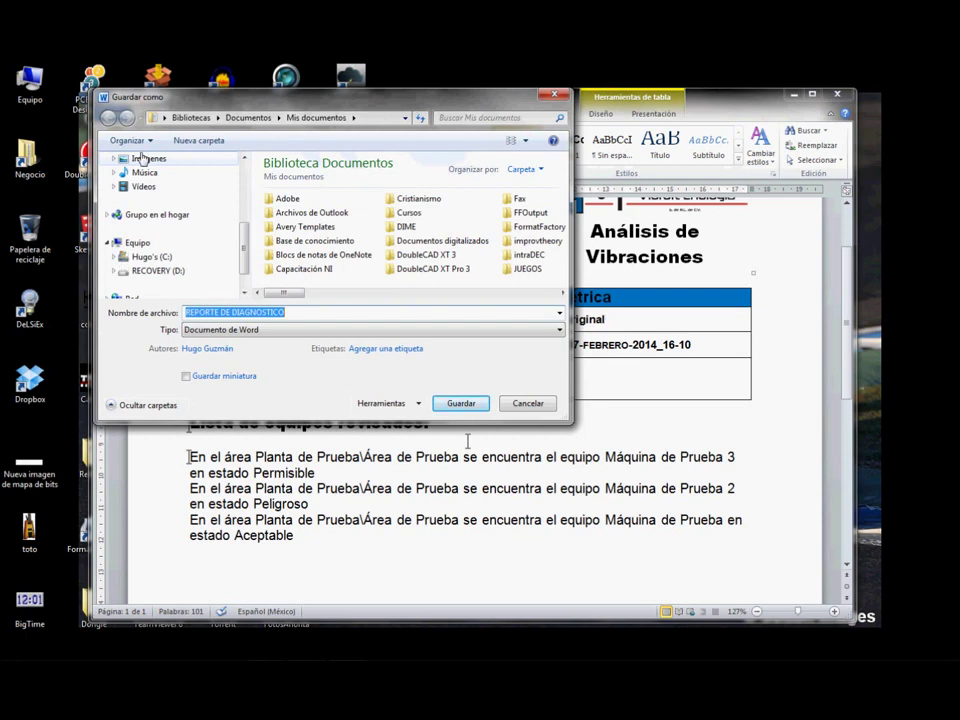
left_click(300, 312)
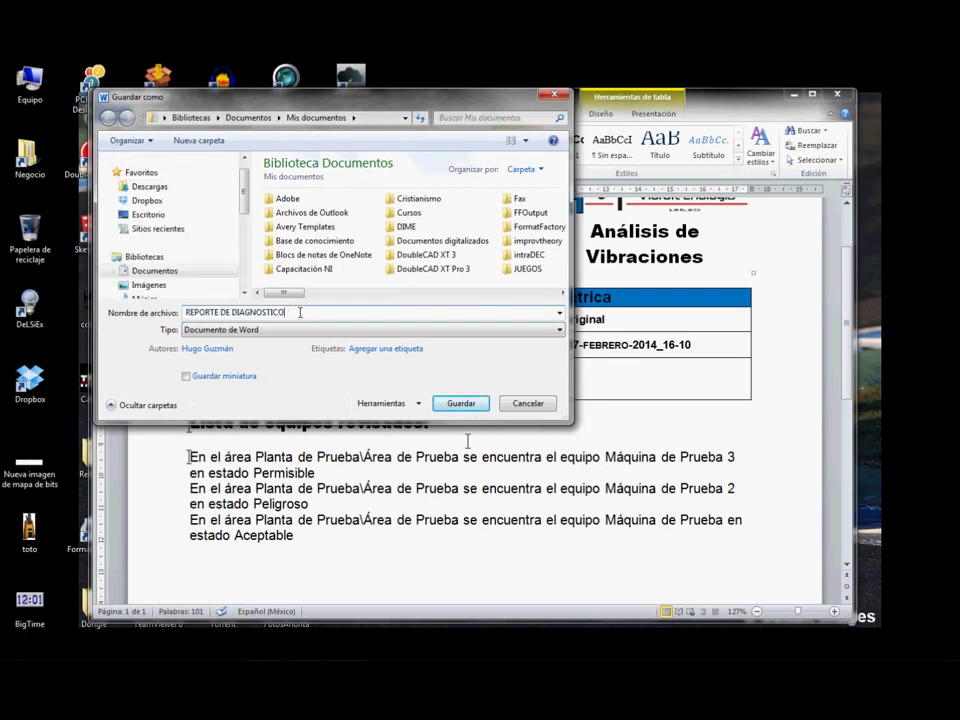
type("GENERAL")
left_click(461, 403)
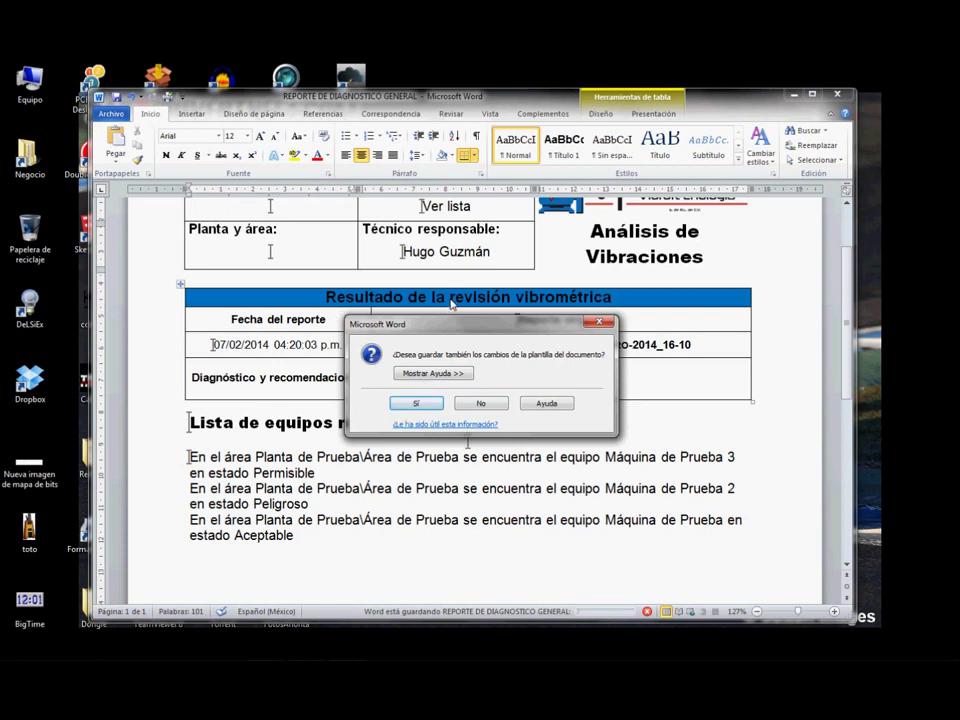
left_click(478, 404)
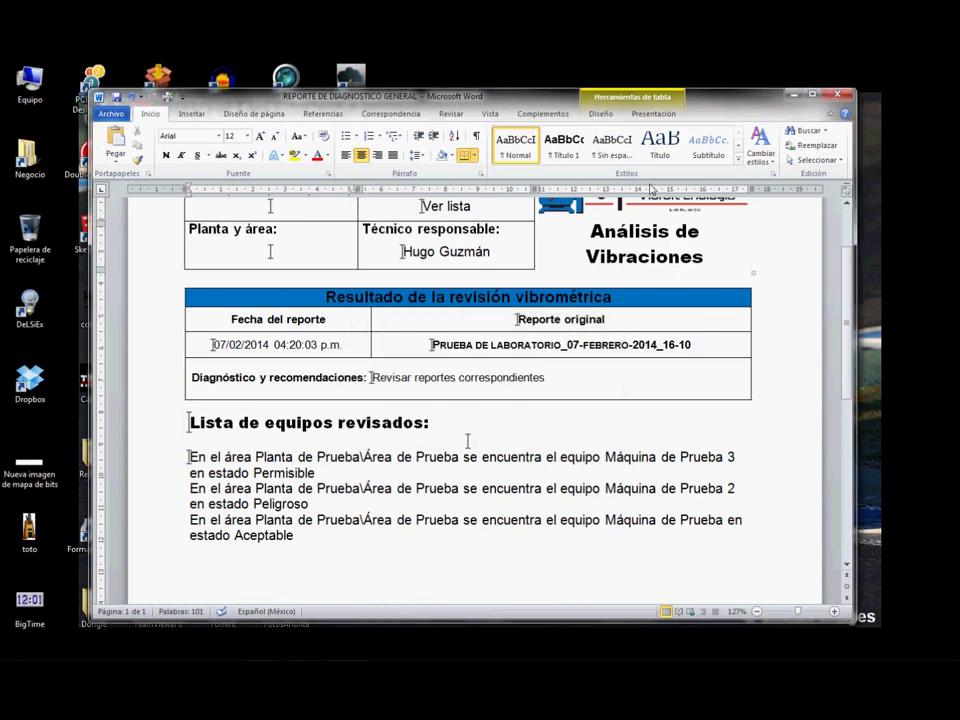
left_click(836, 96)
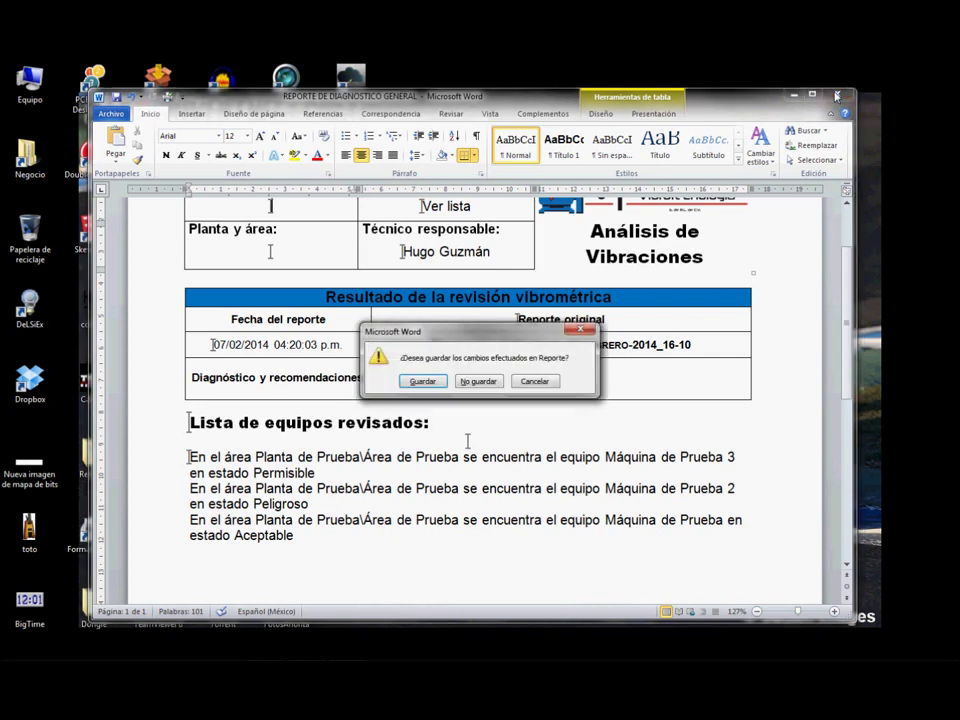
left_click(487, 383)
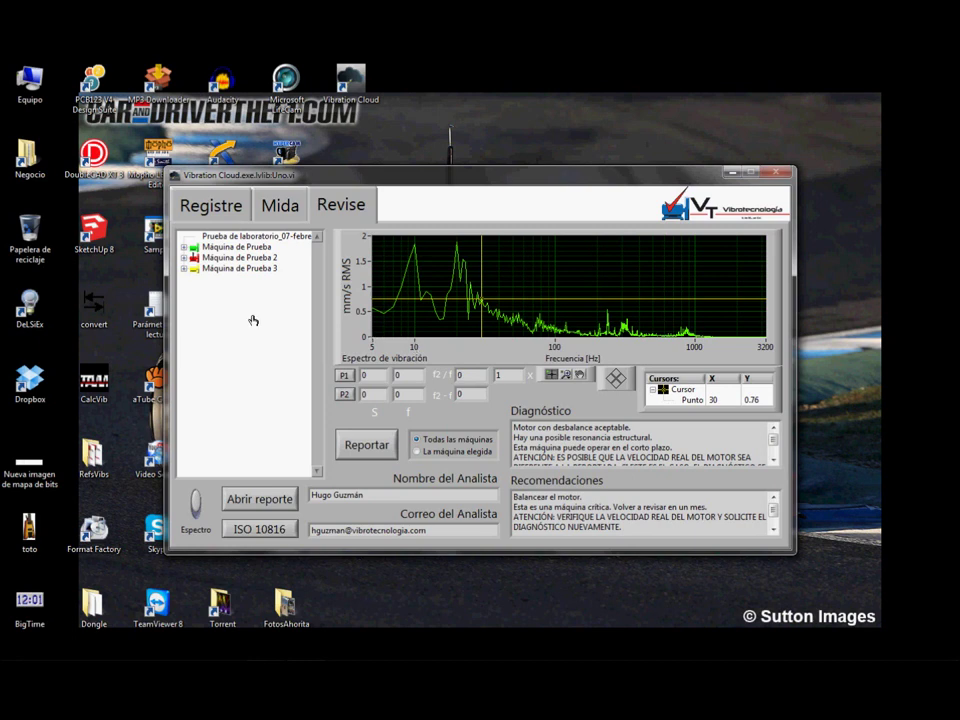
Generate a Word report in Vibration Cloud for only the chosen machine, using Máquina de Prueba 2's Horizontal Motor Cople point
left_click(182, 258)
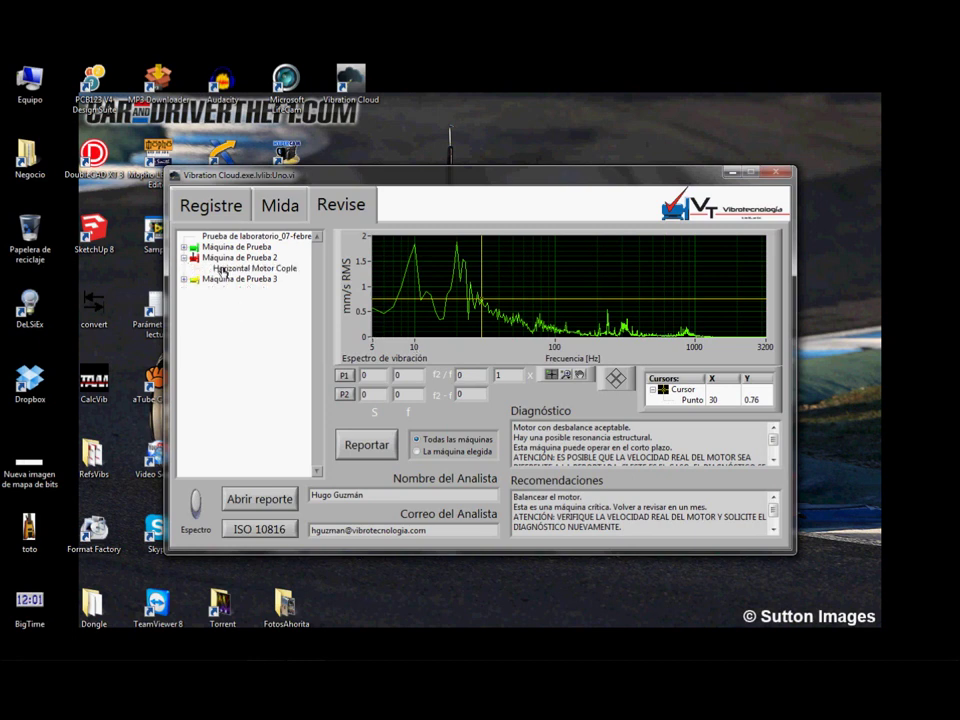
left_click(222, 271)
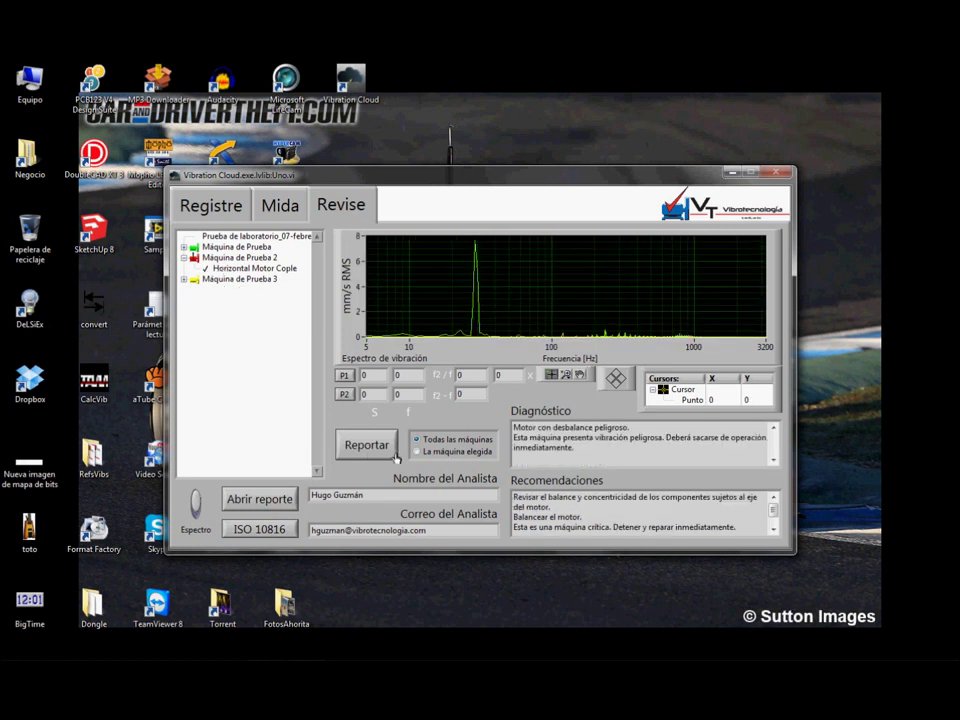
left_click(417, 453)
left_click(368, 449)
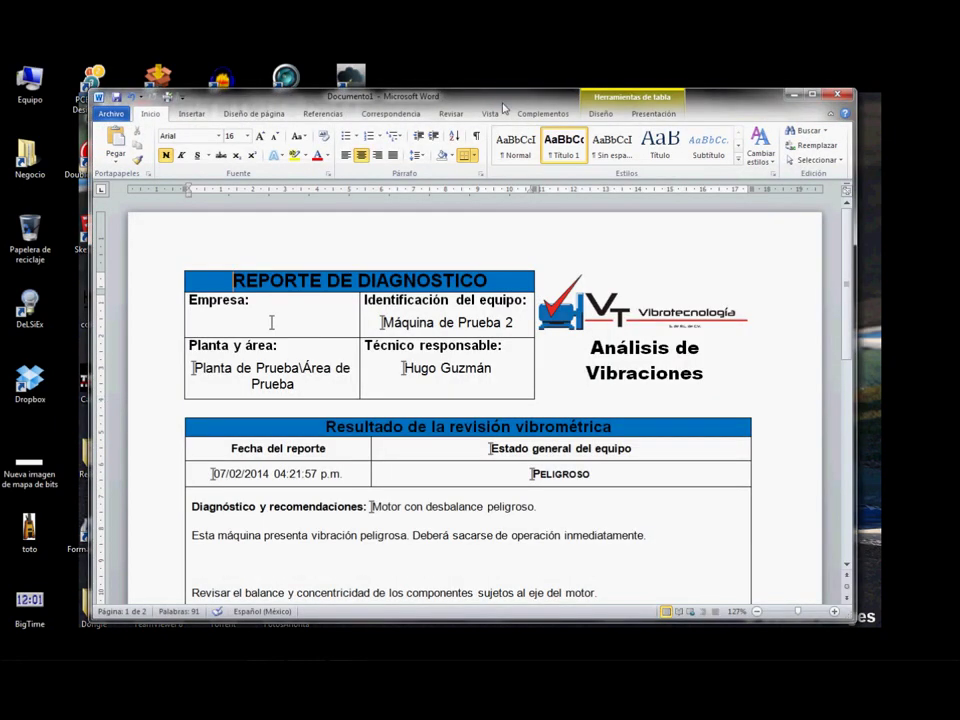
Delete the closing line about the remaining diagnostics from the report's diagnosis and recommendations cell
left_click(494, 279)
left_click_drag(848, 258, 848, 292)
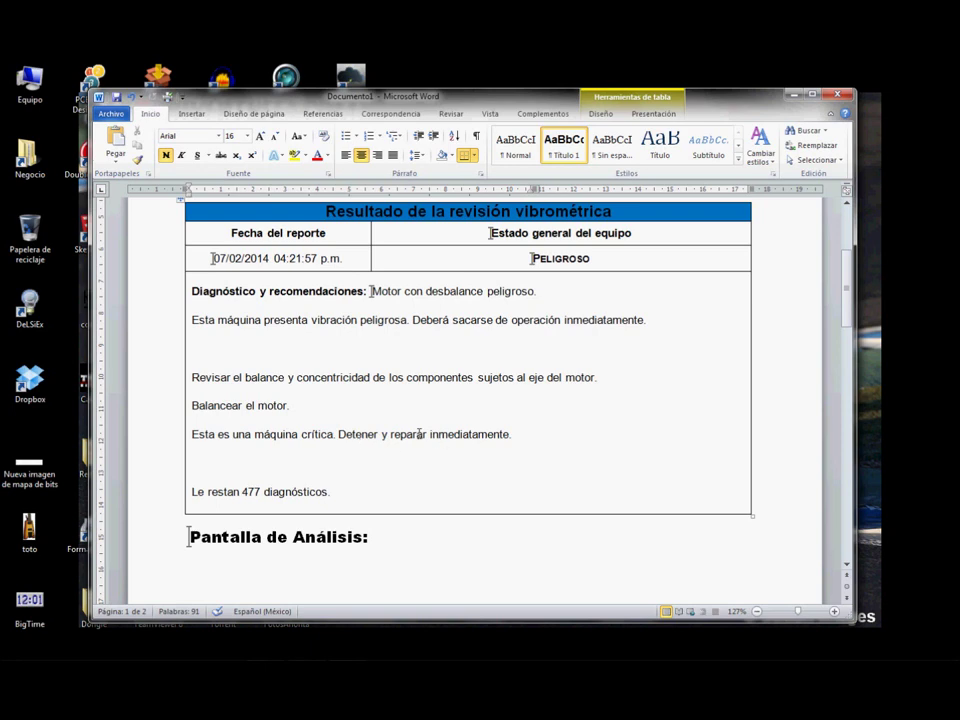
left_click(378, 490)
key("BackSpace")
key("BackSpace")
key("BackSpace")
key("BackSpace")
key("BackSpace")
key("BackSpace")
key("BackSpace")
key("BackSpace")
key("BackSpace")
key("BackSpace")
key("BackSpace")
key("BackSpace")
key("BackSpace")
key("BackSpace")
key("BackSpace")
key("BackSpace")
key("BackSpace")
key("BackSpace")
key("BackSpace")
key("BackSpace")
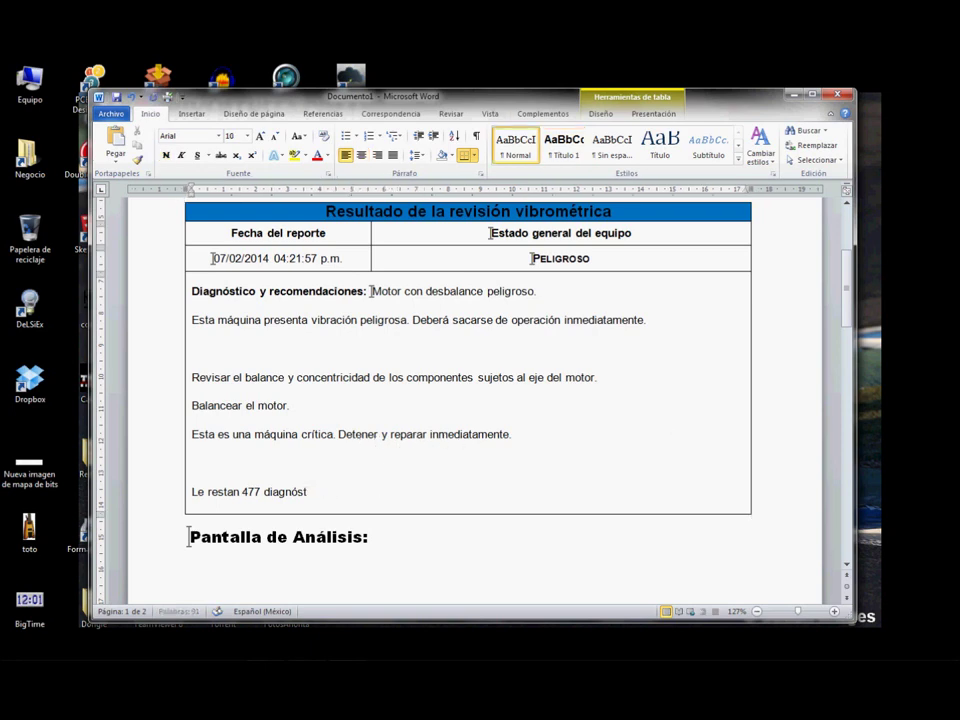
key("BackSpace")
key("BackSpace")
key("BackSpace")
key("BackSpace")
key("BackSpace")
key("BackSpace")
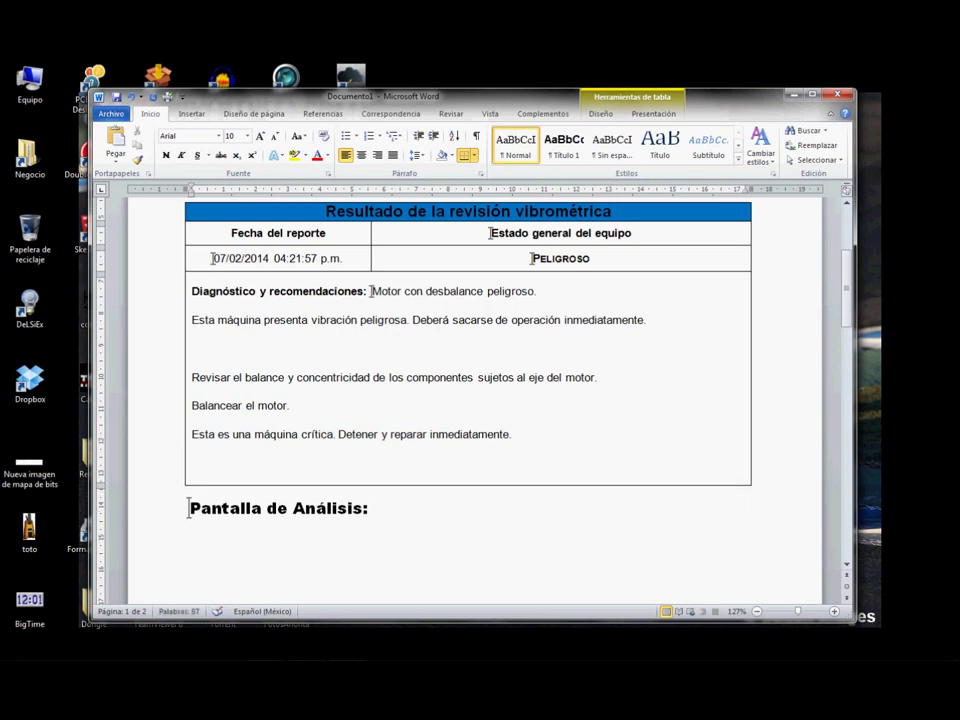
Add the recommendation "Verificar estado del cople." at the end of the diagnosis and recommendations cell
type("vERIFICAR")
key("BackSpace")
key("BackSpace")
key("BackSpace")
key("BackSpace")
key("BackSpace")
key("BackSpace")
key("BackSpace")
key("BackSpace")
key("BackSpace")
type("V")
type("erificar estado")
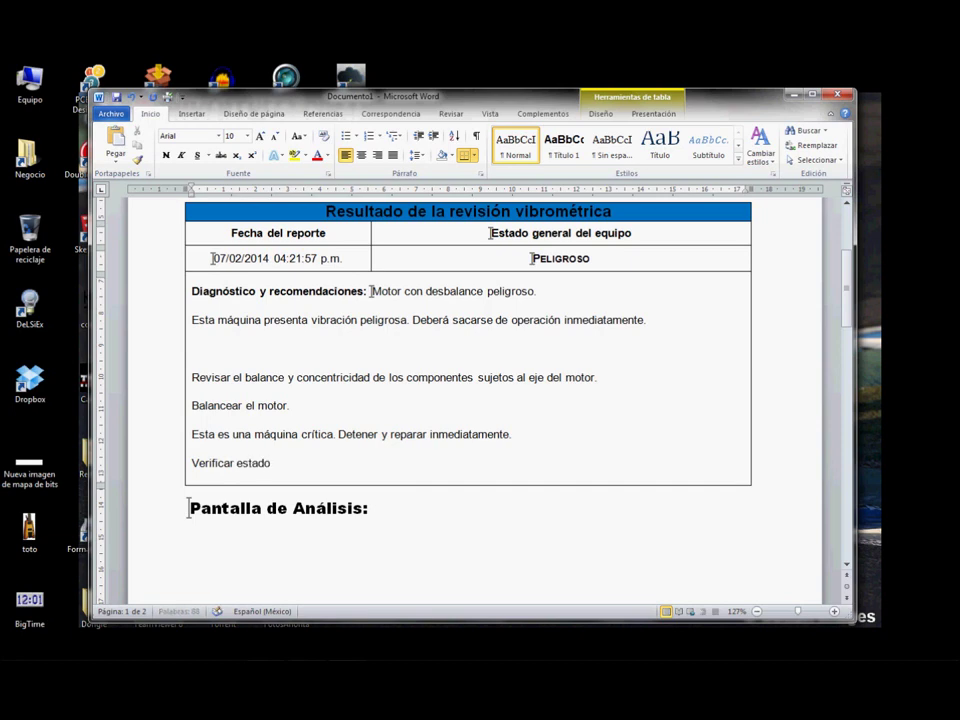
type(" del cople.")
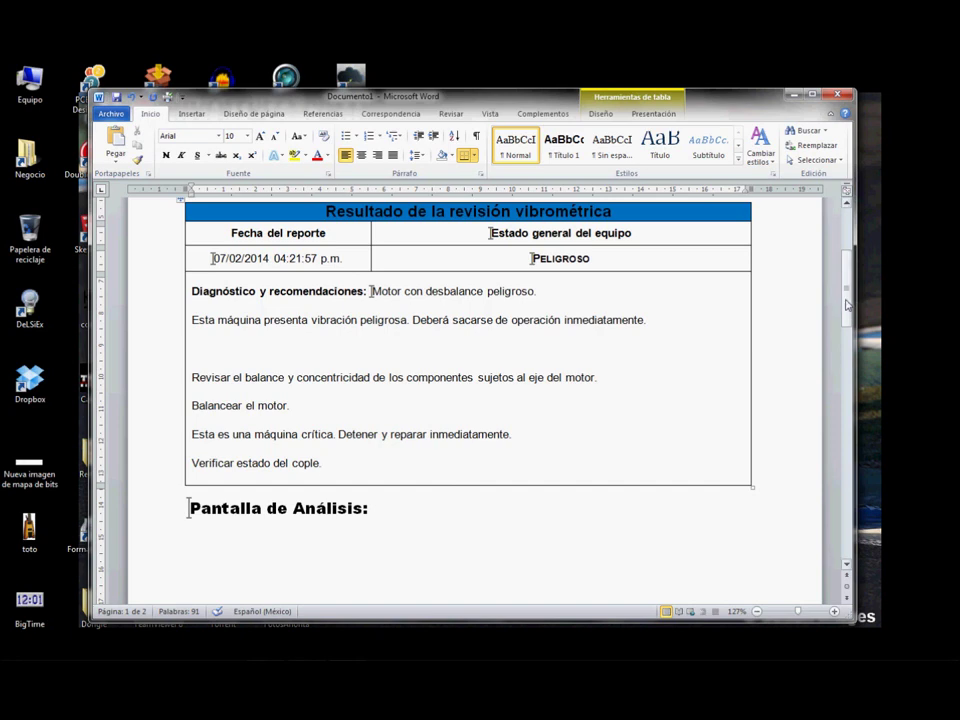
Review the analysis screen capture on page 2 and close the report without saving the document or its template
left_click_drag(847, 305, 849, 439)
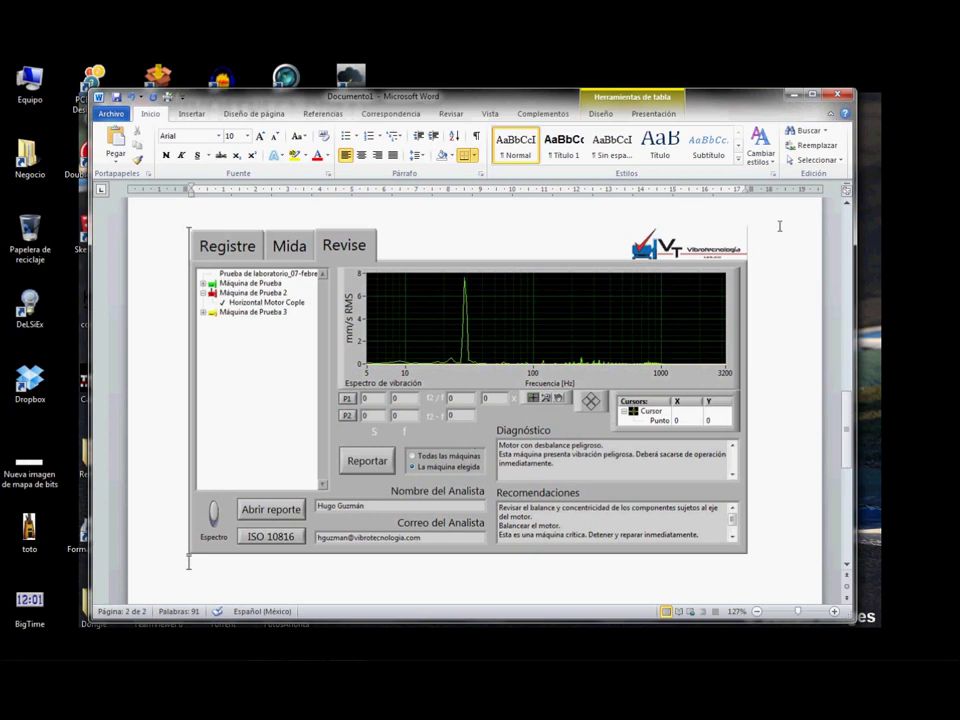
left_click(839, 96)
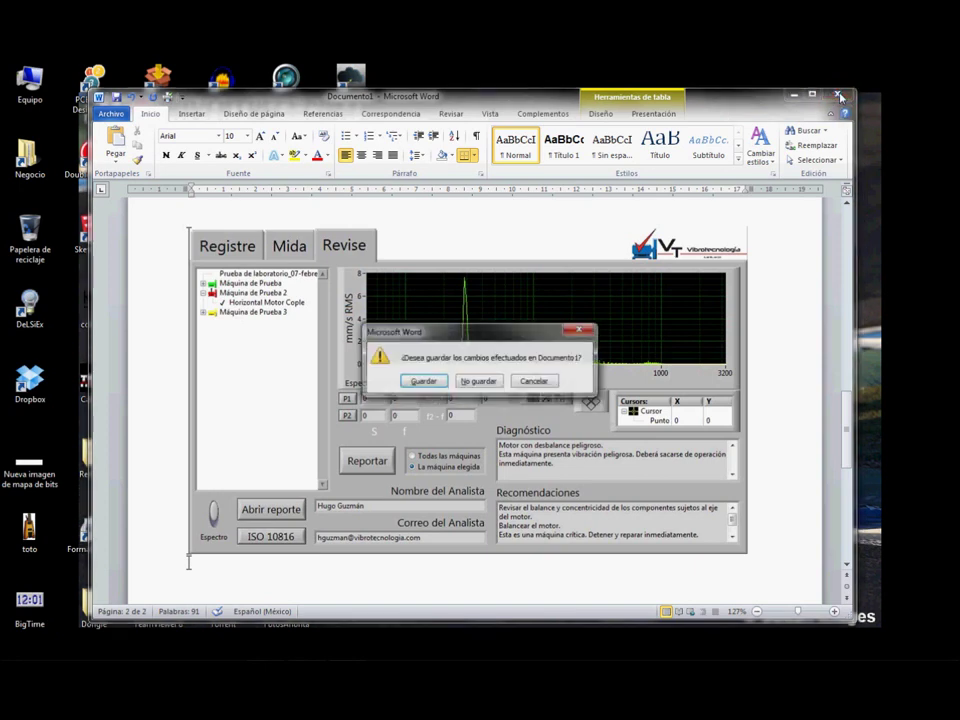
left_click(478, 381)
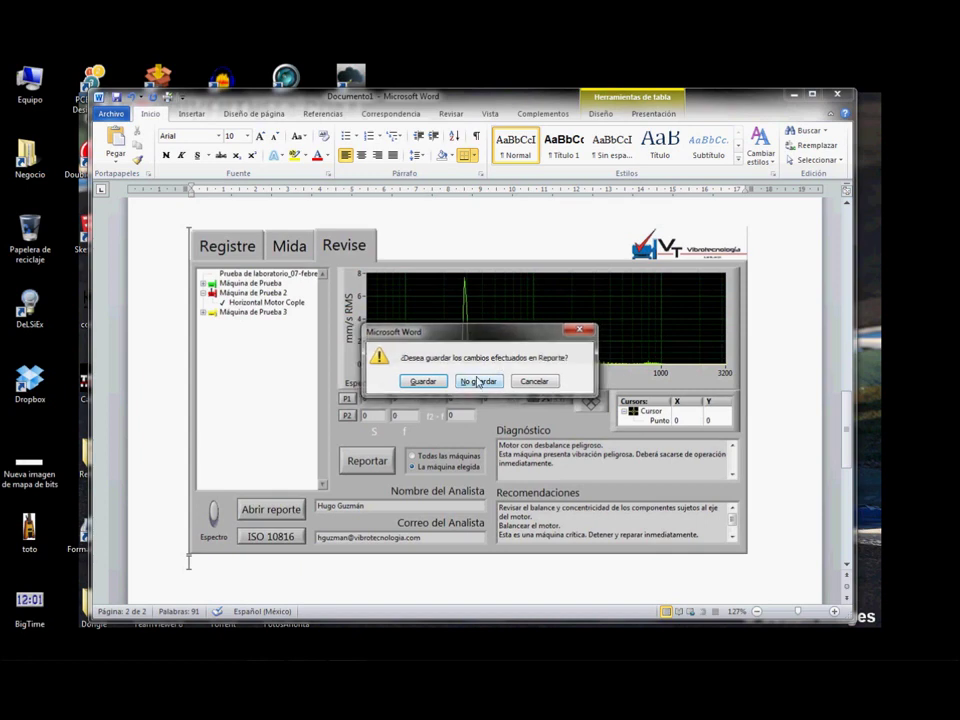
left_click(478, 381)
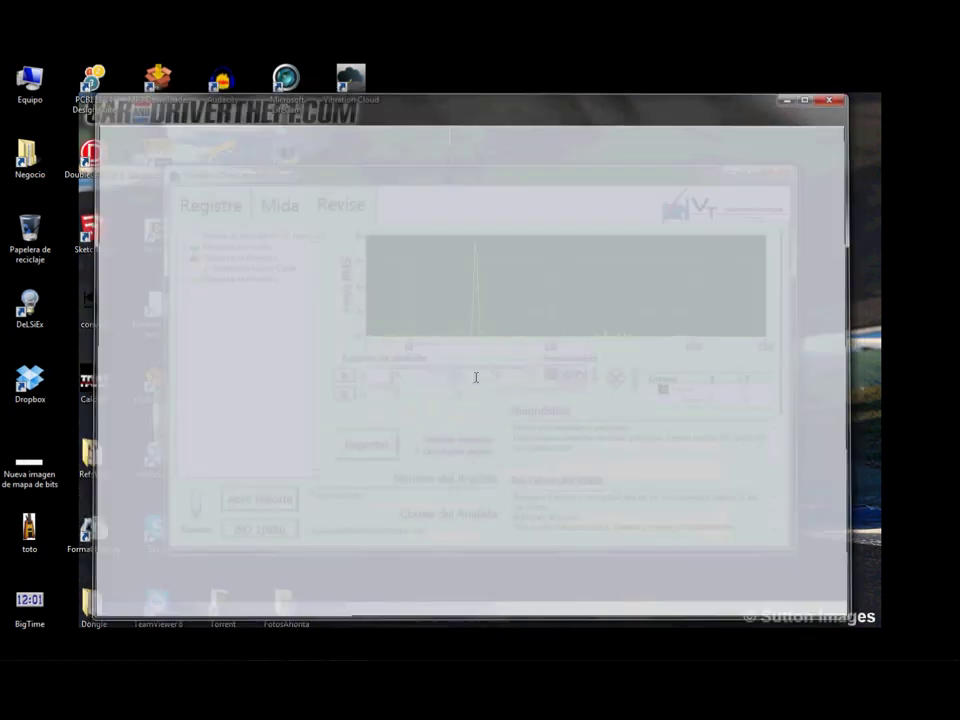
Return to the machine registration section of Vibration Cloud and stop the program
left_click(238, 210)
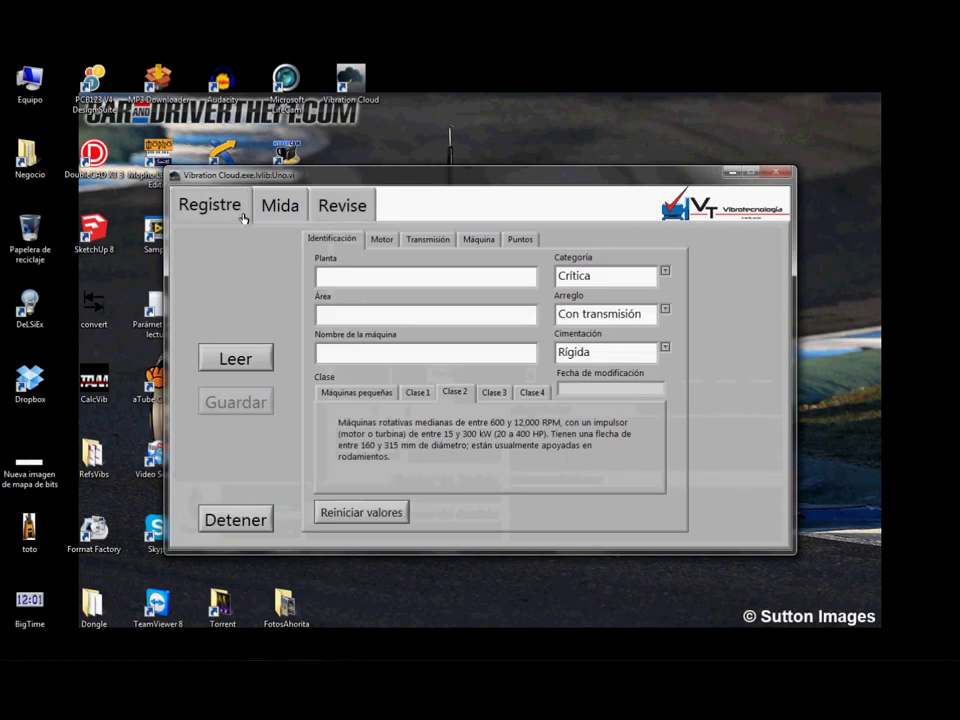
left_click(236, 520)
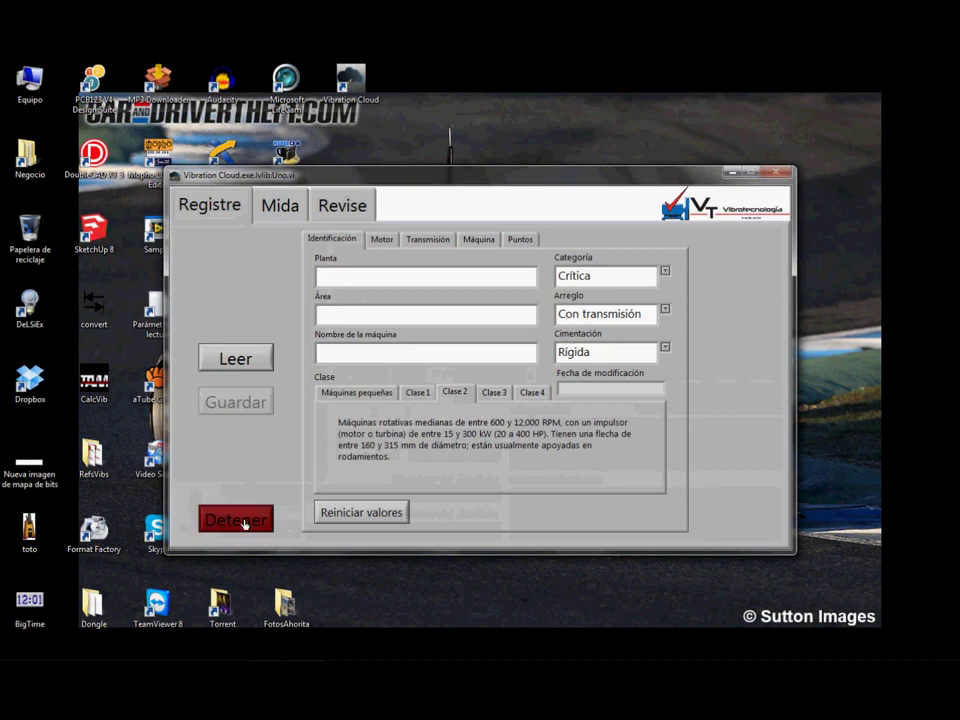